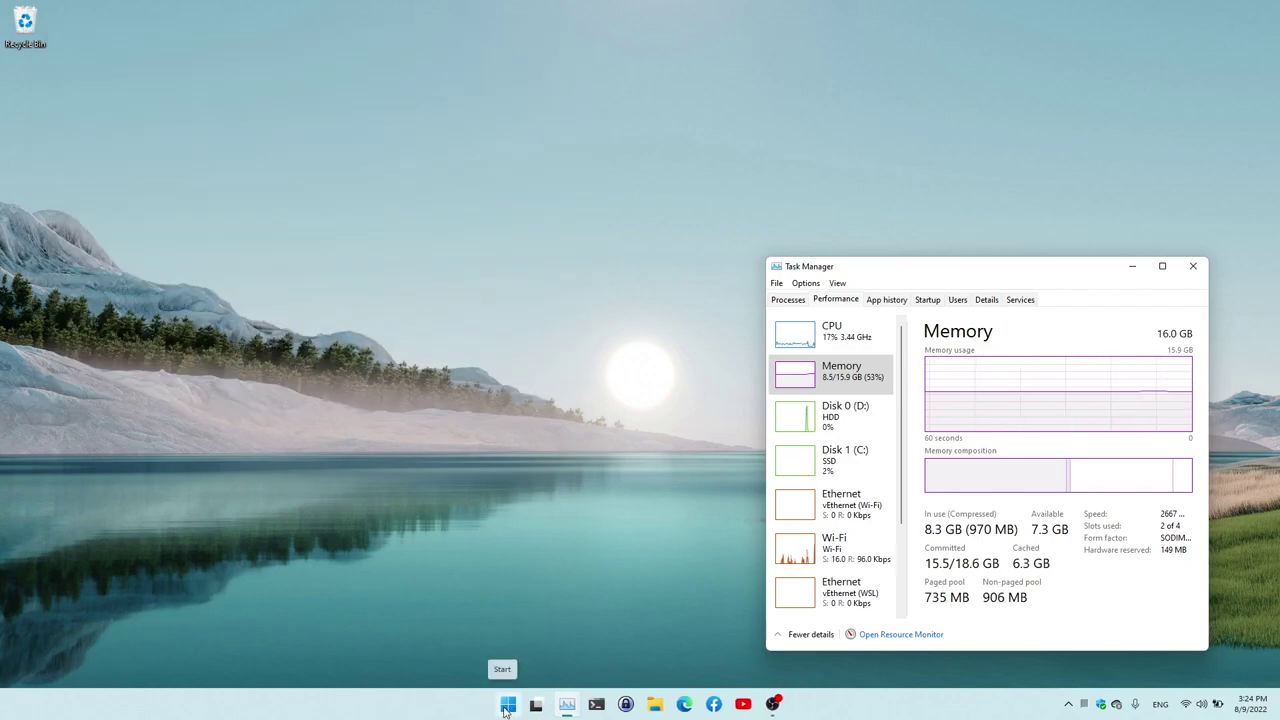
# Step: Search for "device" to open Device Manager, and enlarge its window so the whole device tree fits
pyautogui.click(507, 706)
pyautogui.write('device')
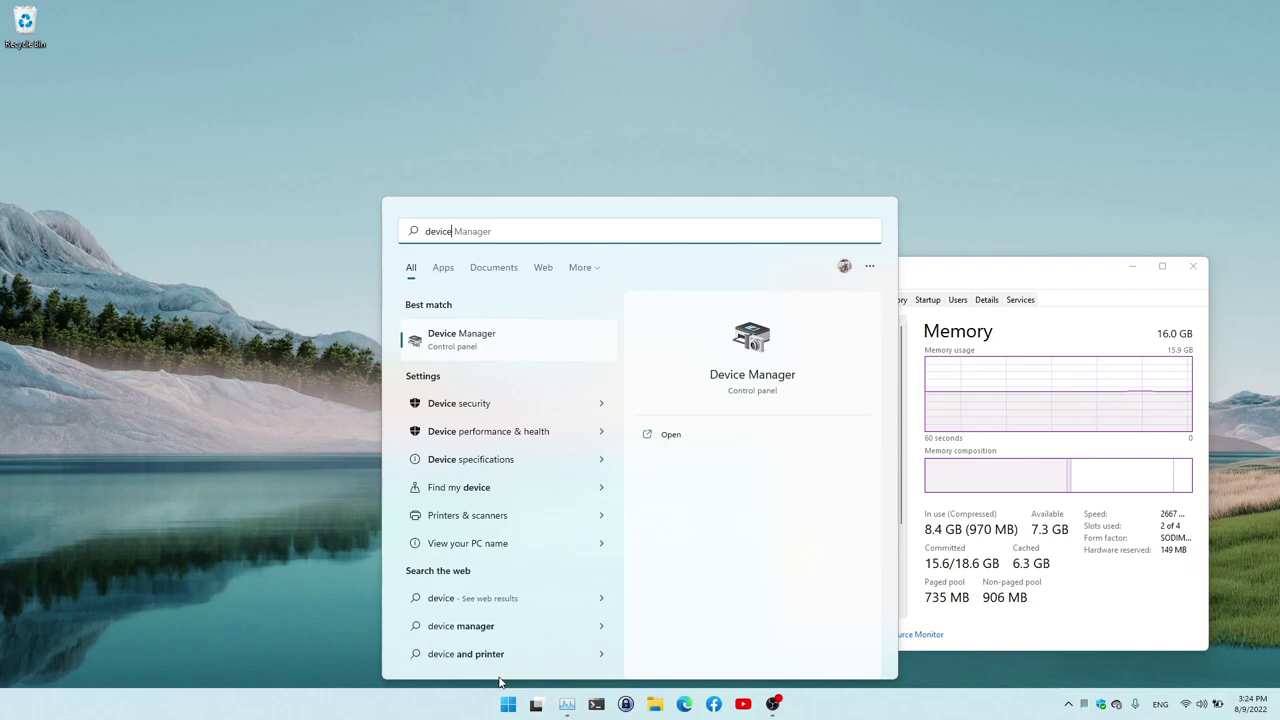
pyautogui.click(534, 350)
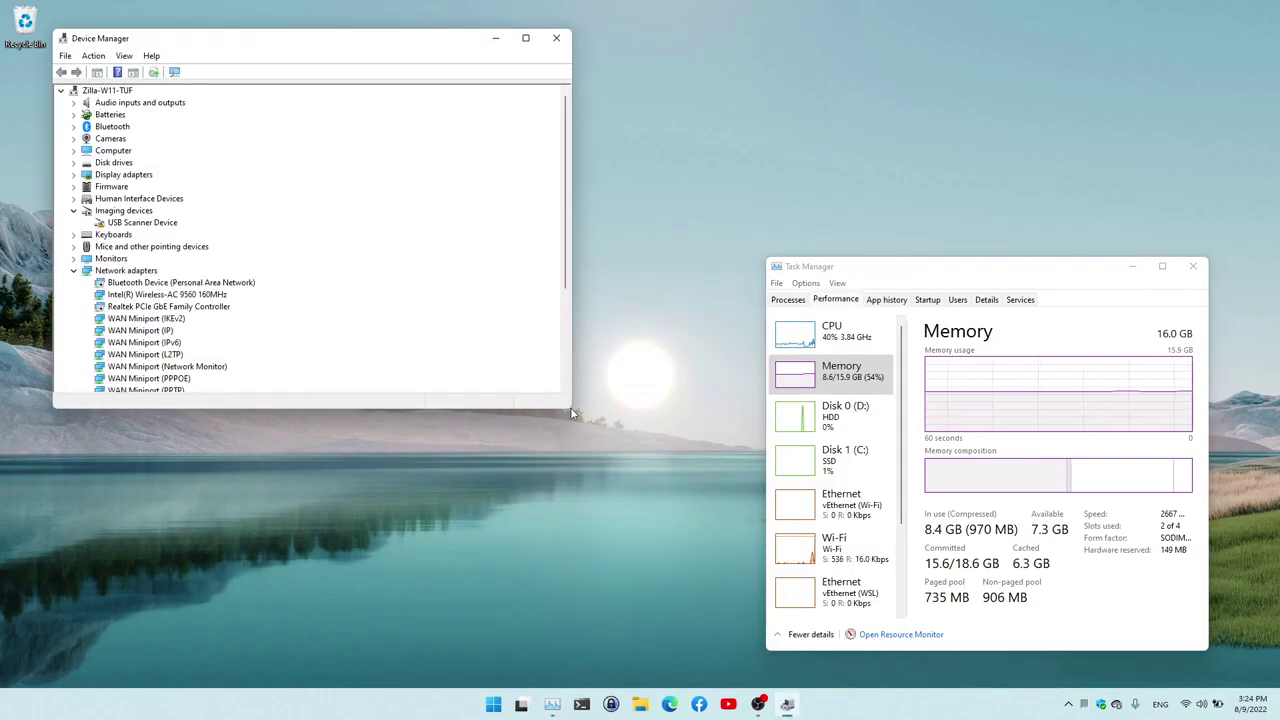
pyautogui.moveTo(571, 407); pyautogui.dragTo(688, 600)
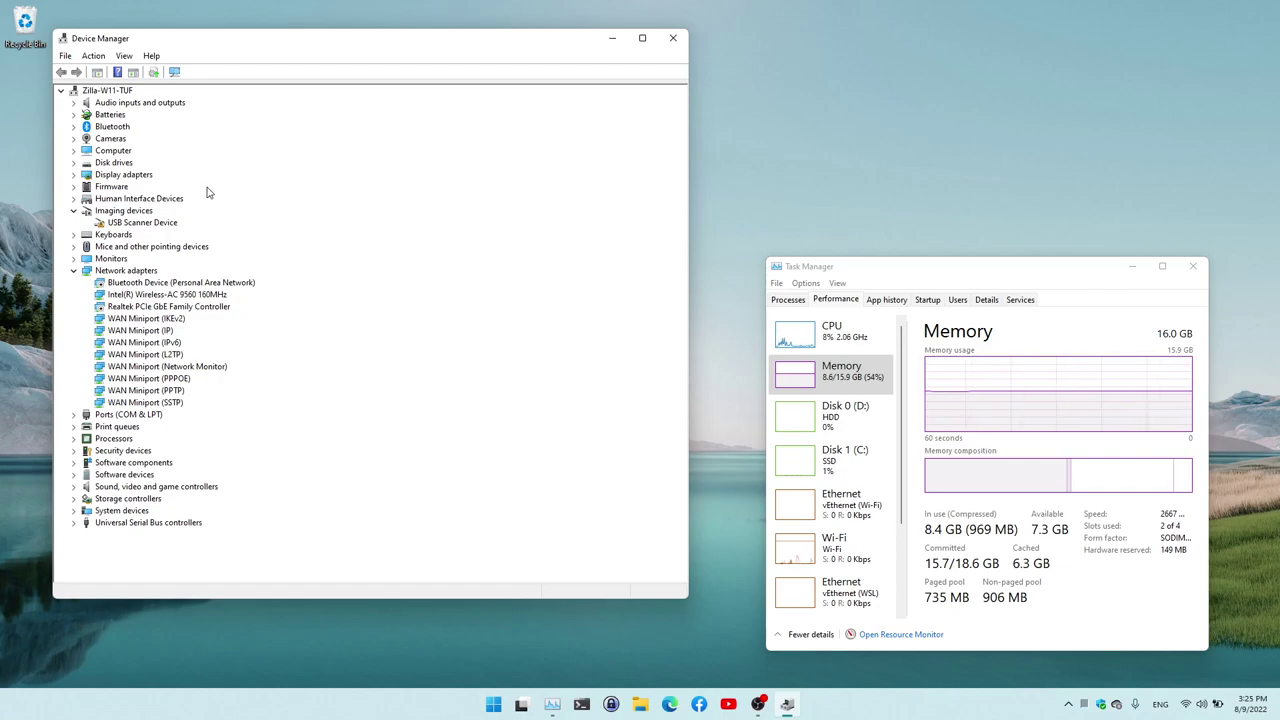
# Step: Expand the disk drives category and check the general properties of the WDS500G3X0C-00SJG0 drive
pyautogui.click(73, 163)
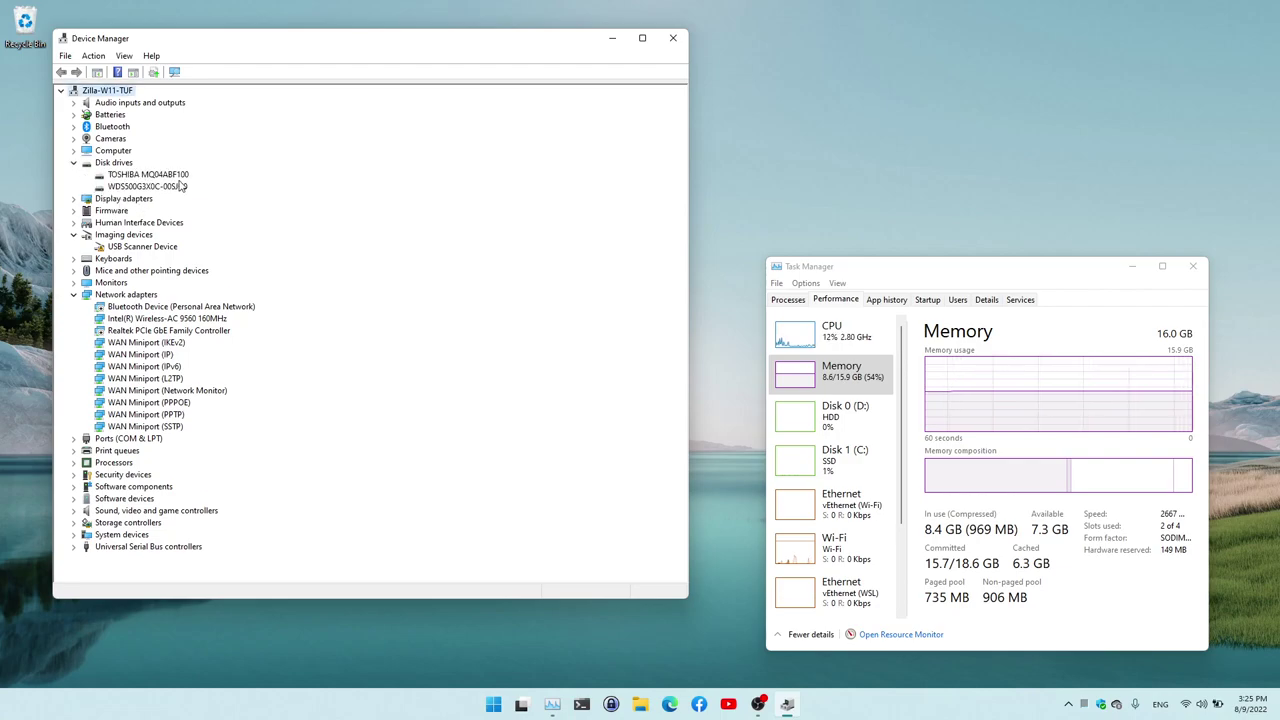
pyautogui.doubleClick(174, 187)
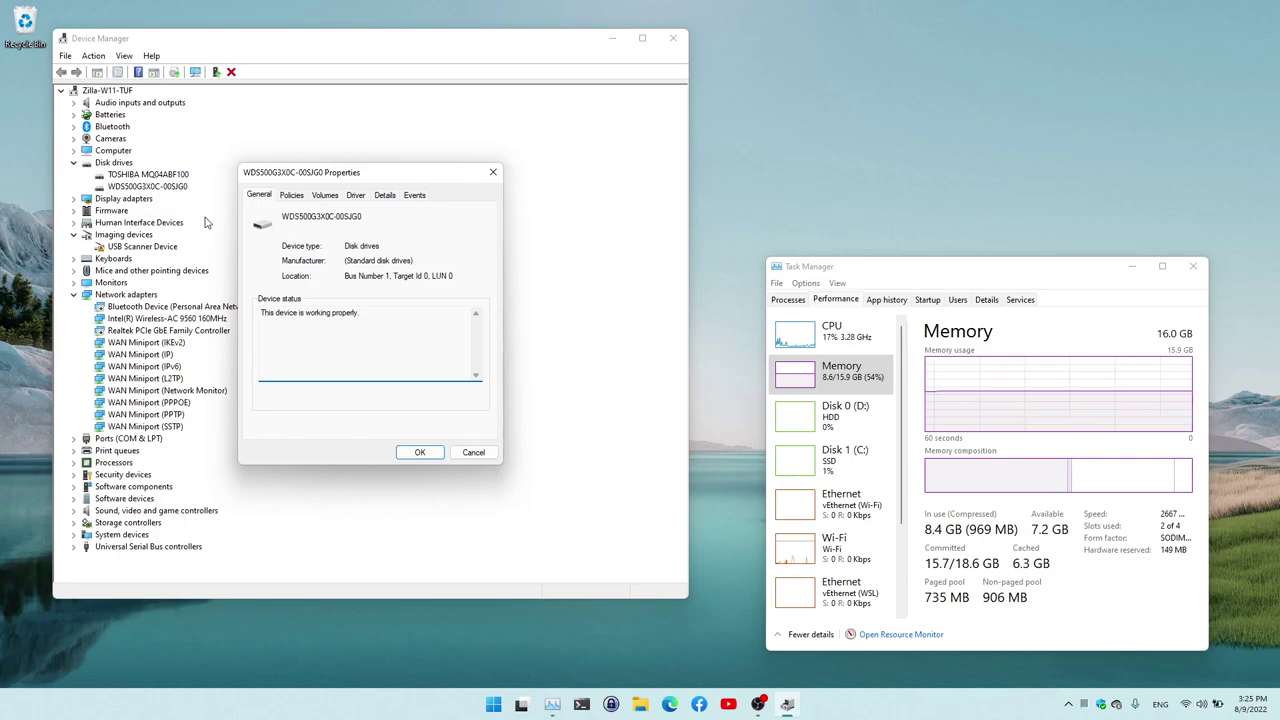
pyautogui.click(470, 454)
pyautogui.click(114, 162)
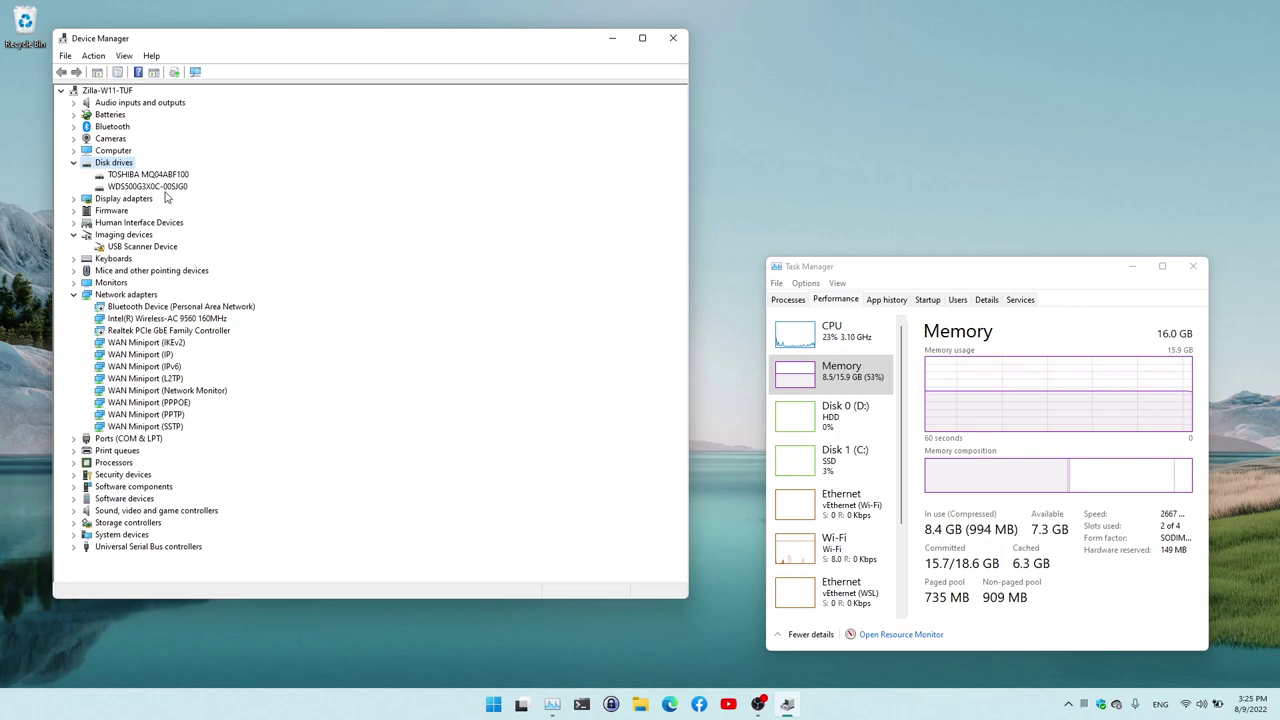
# Step: Open the TOSHIBA MQ04ABF100 drive's properties and examine its general information and write-caching policy
pyautogui.click(168, 186)
pyautogui.doubleClick(174, 176)
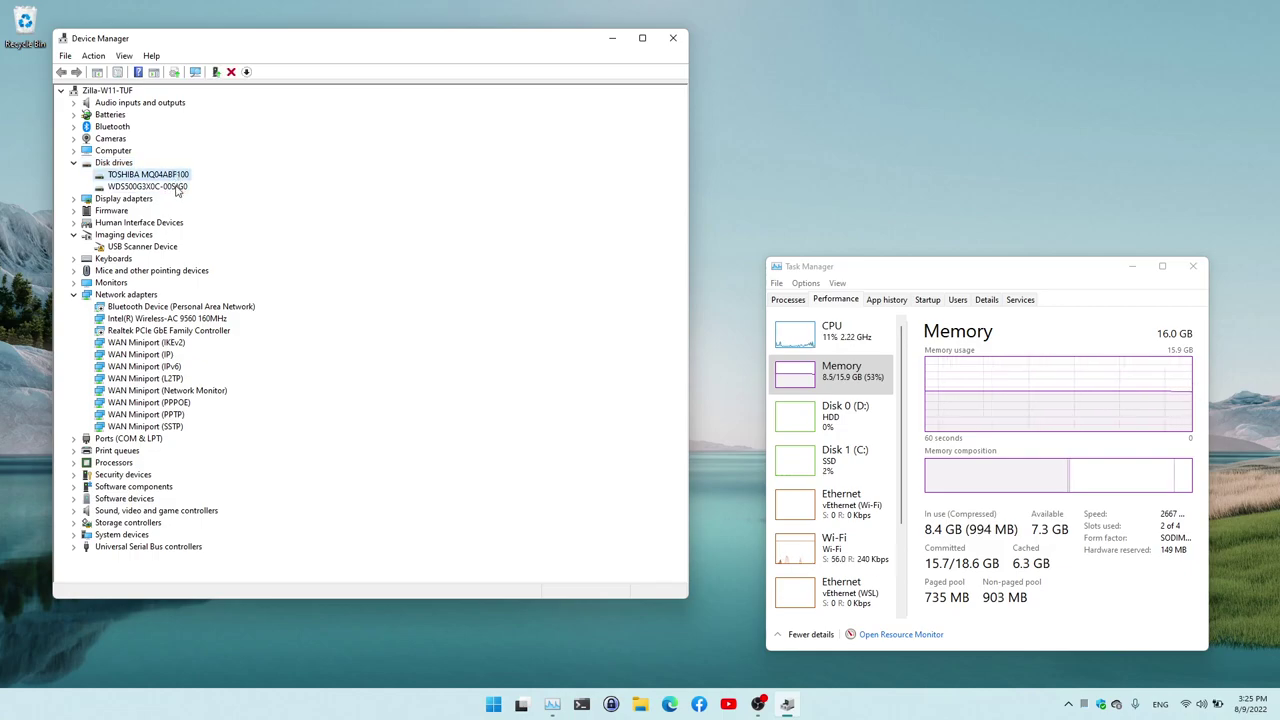
pyautogui.click(289, 196)
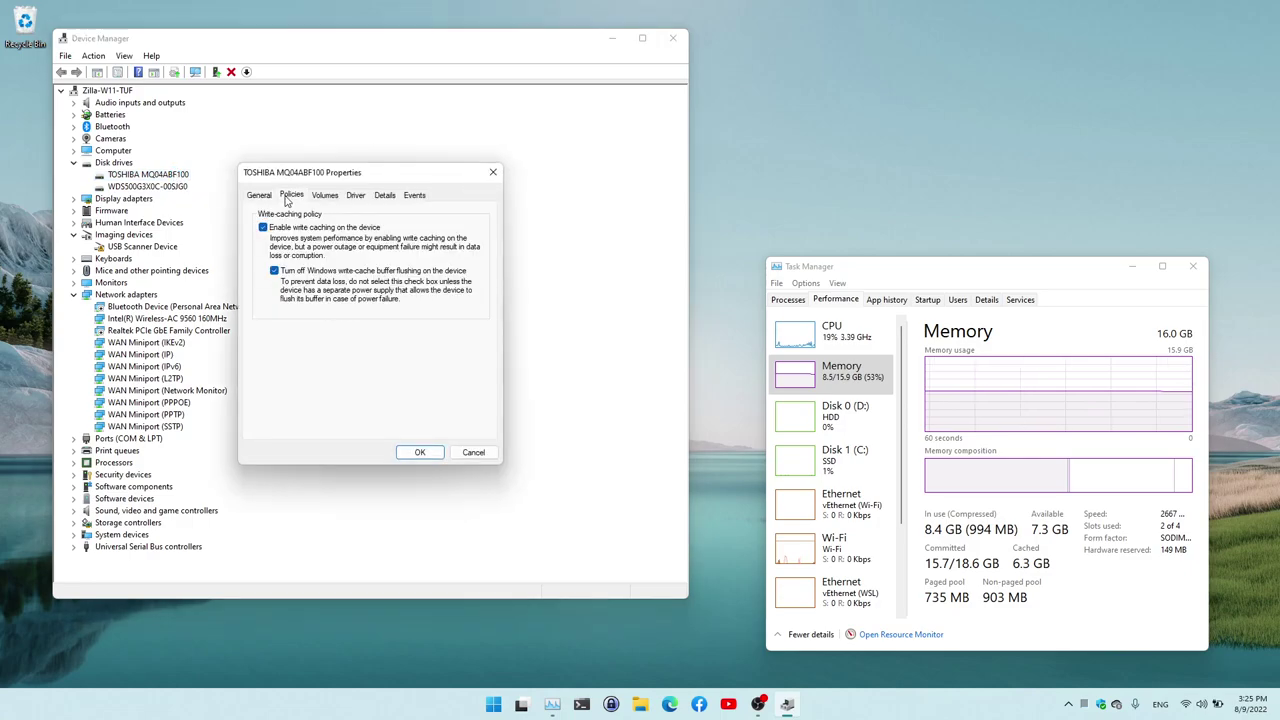
pyautogui.click(250, 196)
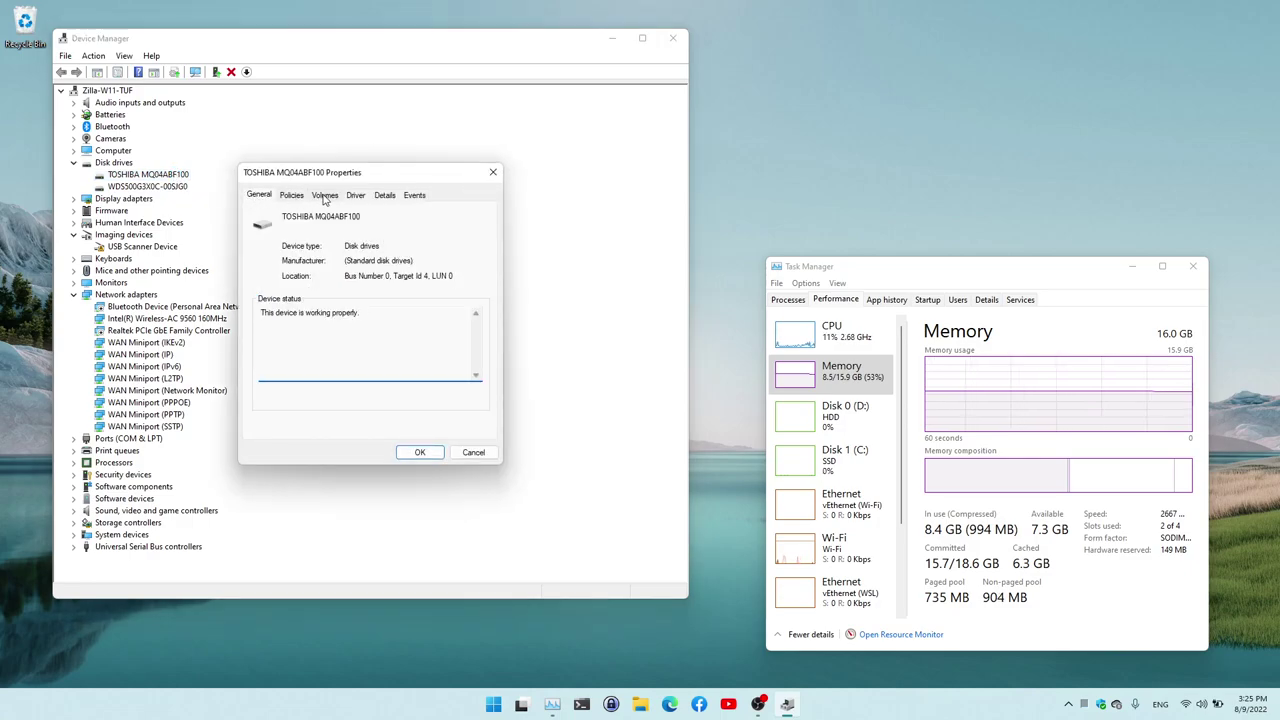
pyautogui.click(293, 196)
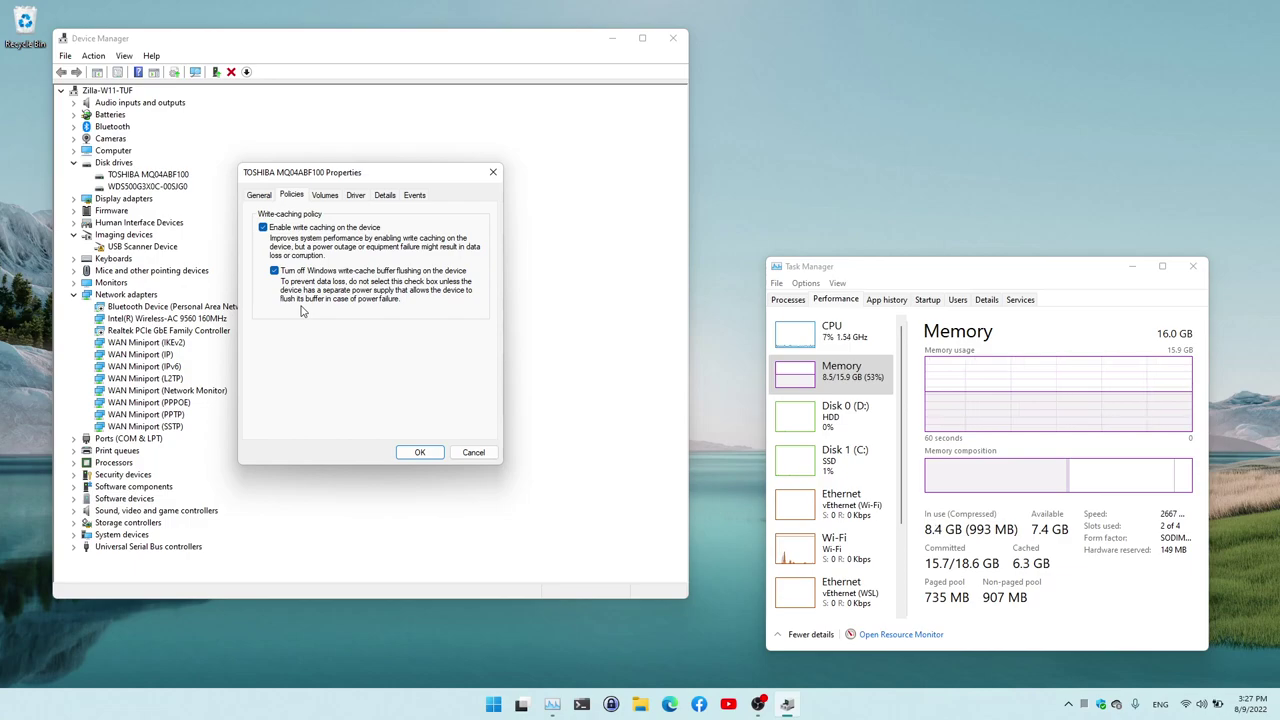
# Step: Place Task Manager beside the TOSHIBA drive's write-caching policy to examine memory usage, and close the drive's properties
pyautogui.moveTo(899, 272); pyautogui.dragTo(667, 141)
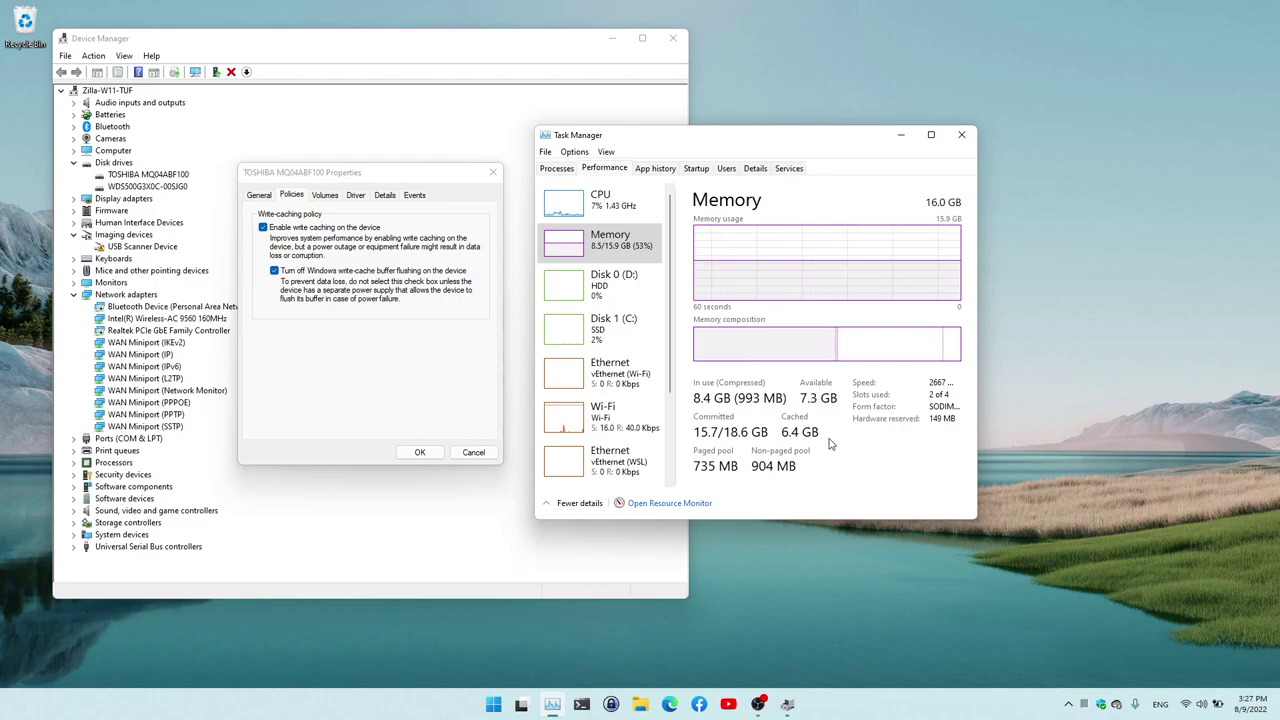
pyautogui.moveTo(902, 352)
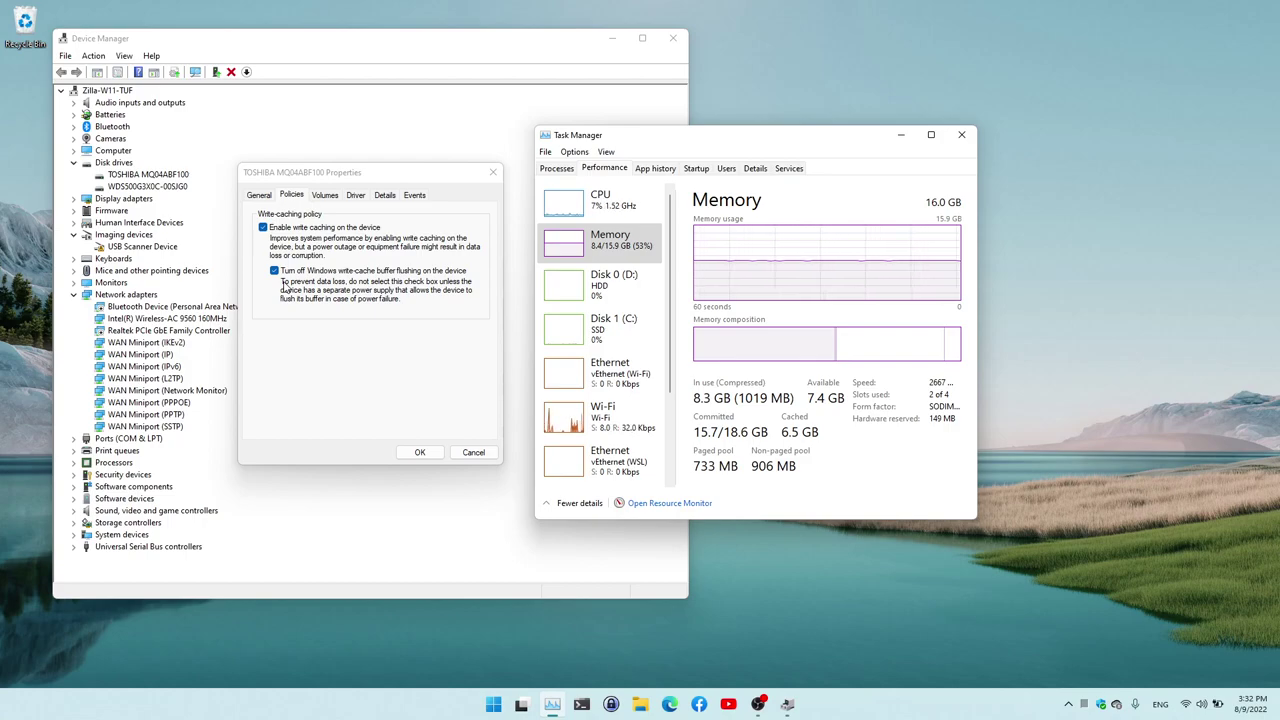
pyautogui.click(473, 452)
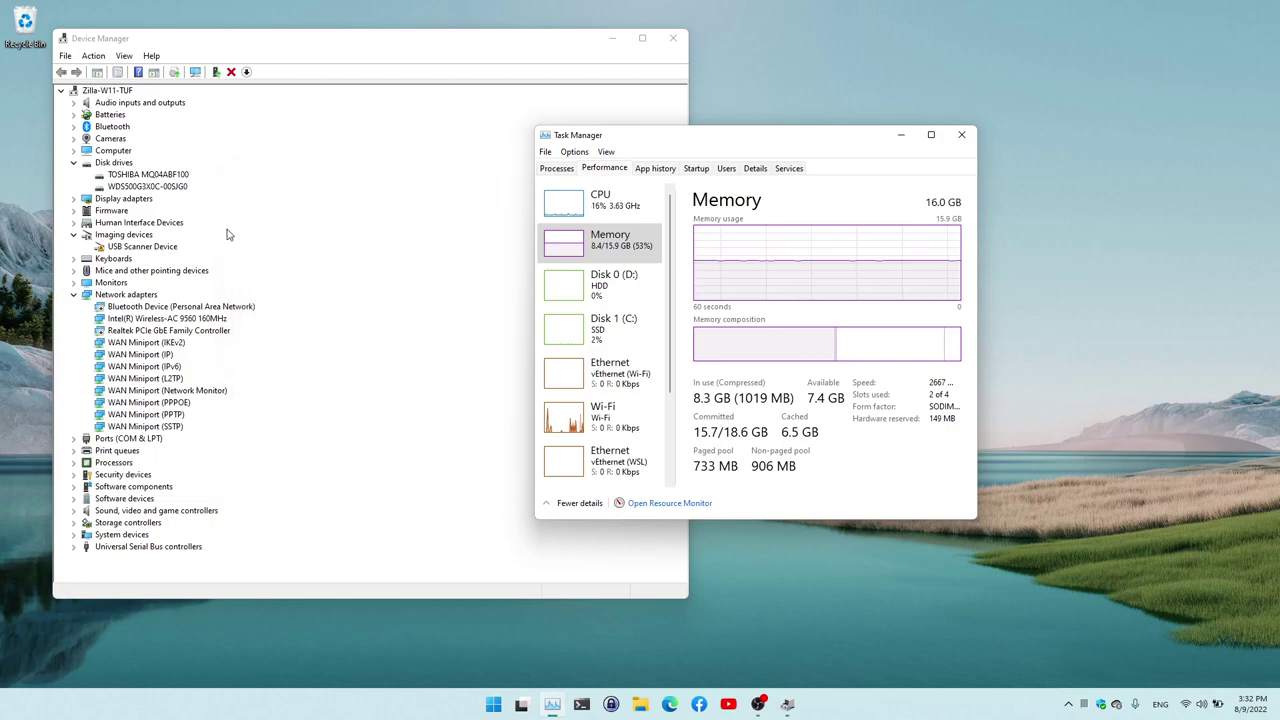
# Step: Check the write-caching policies of the TOSHIBA MQ04ABF100 and WDS500G3X0C-00SJG0 drives, dismissing each properties dialog
pyautogui.doubleClick(155, 176)
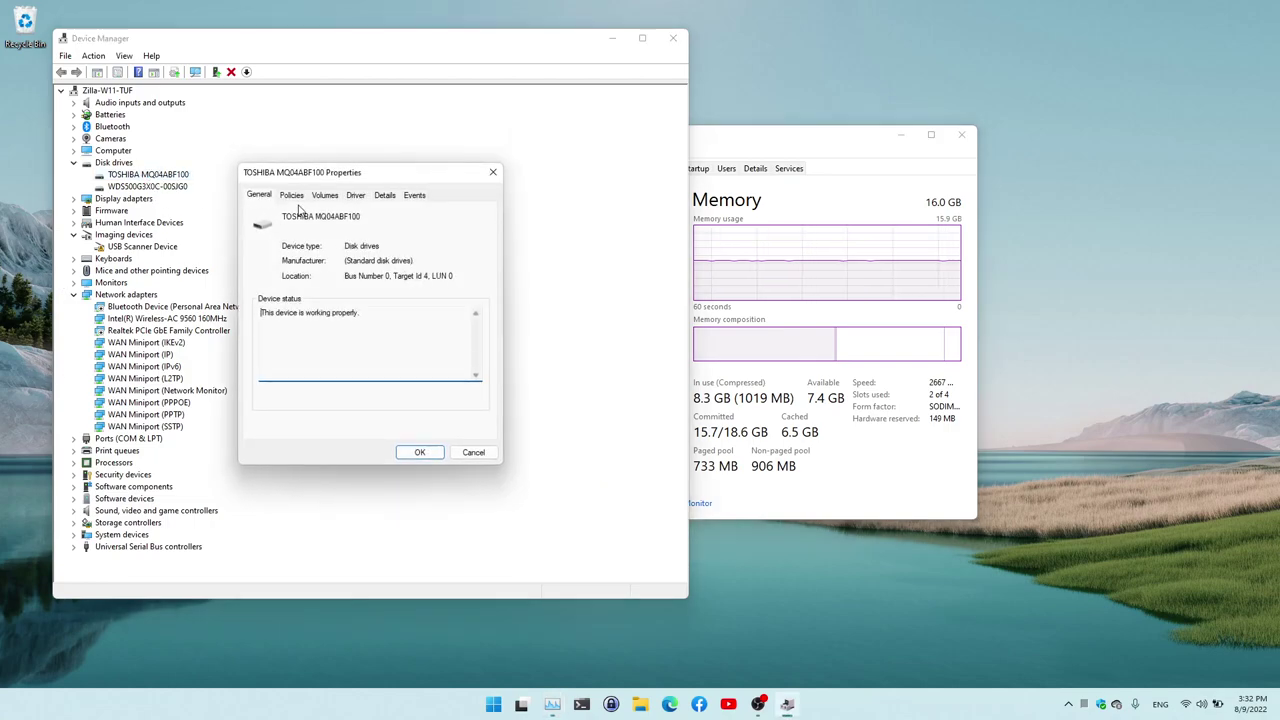
pyautogui.click(295, 197)
pyautogui.click(478, 455)
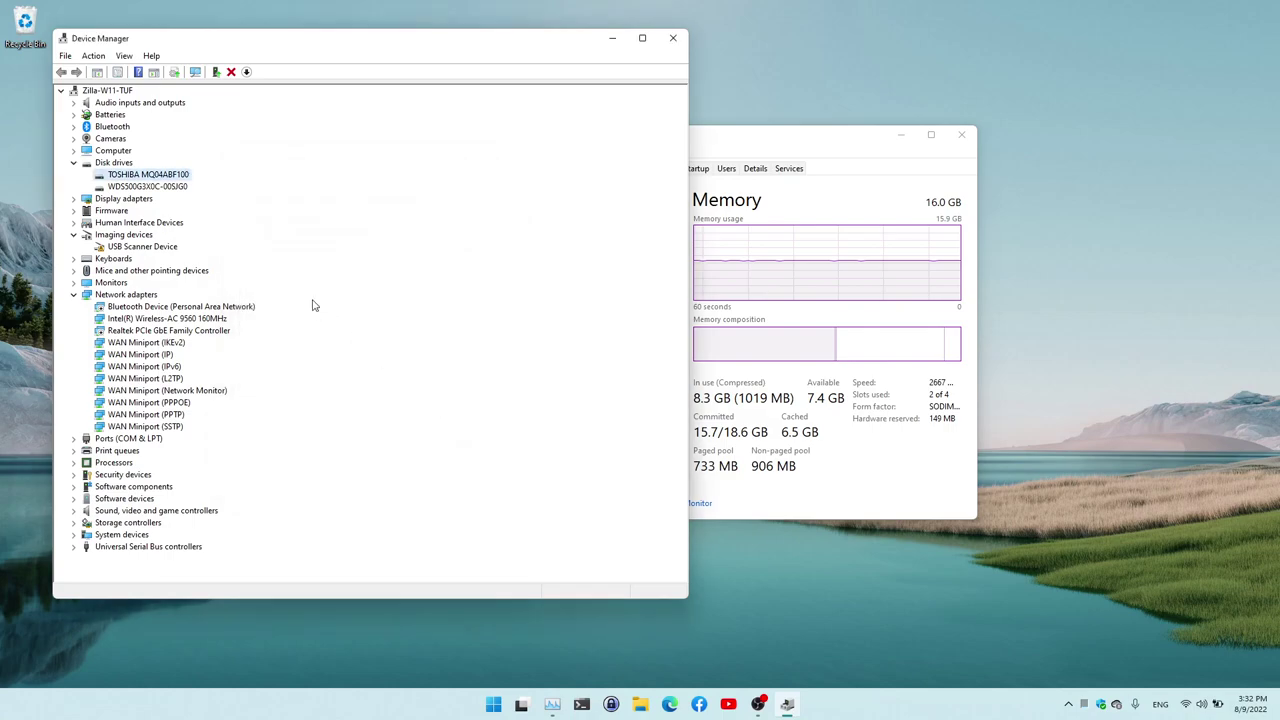
pyautogui.doubleClick(174, 187)
pyautogui.click(298, 197)
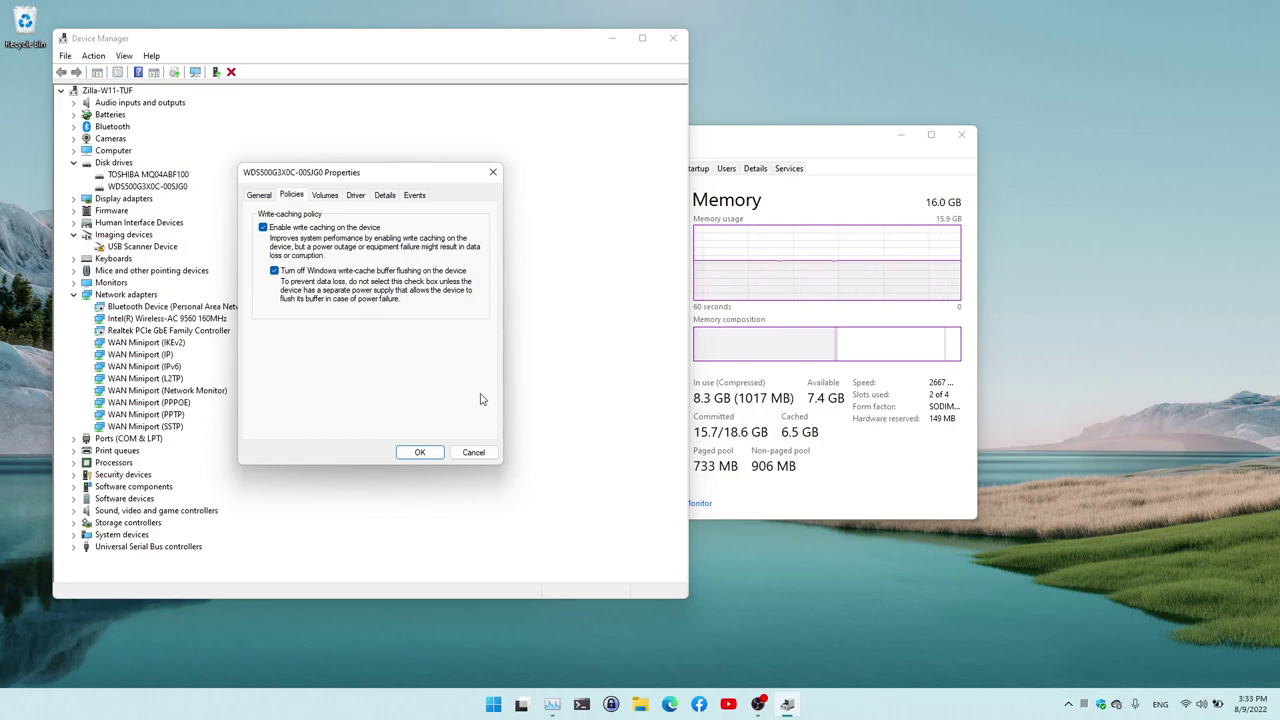
pyautogui.click(478, 455)
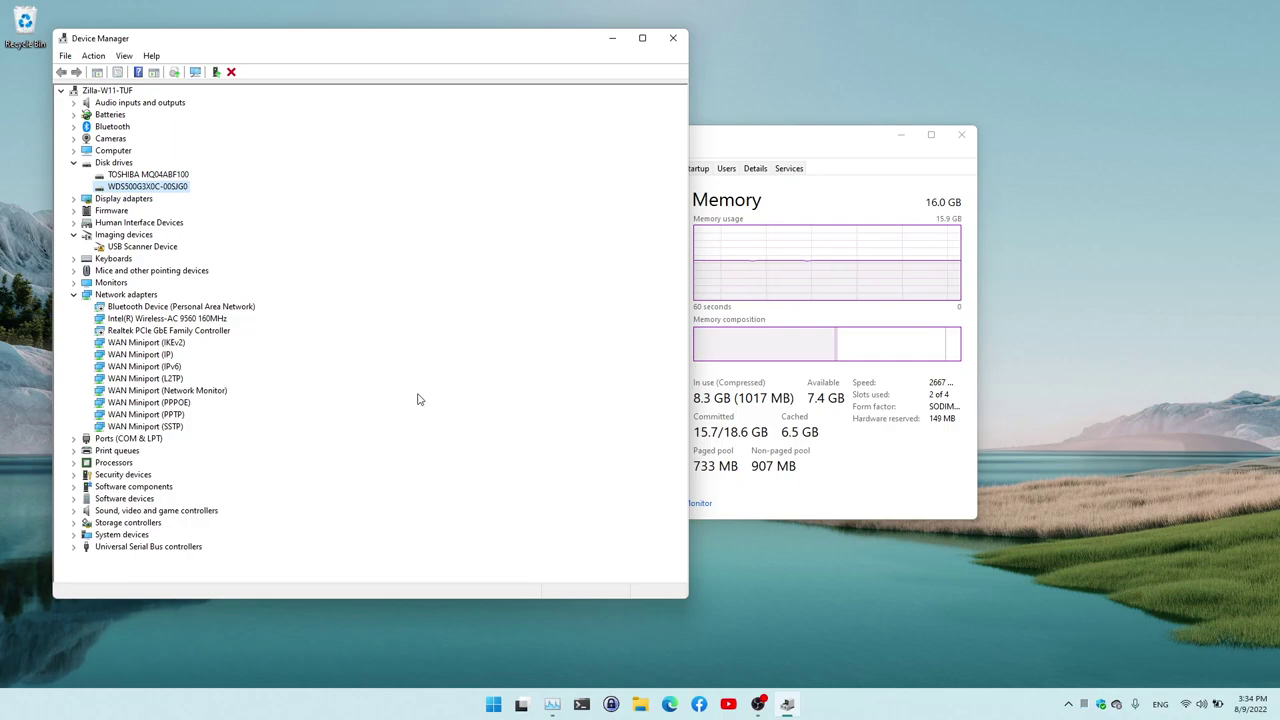
# Step: Move Task Manager clear of Device Manager and open the advanced properties of the Intel Wireless-AC 9560 160MHz network adapter
pyautogui.click(817, 139)
pyautogui.moveTo(825, 150); pyautogui.dragTo(981, 151)
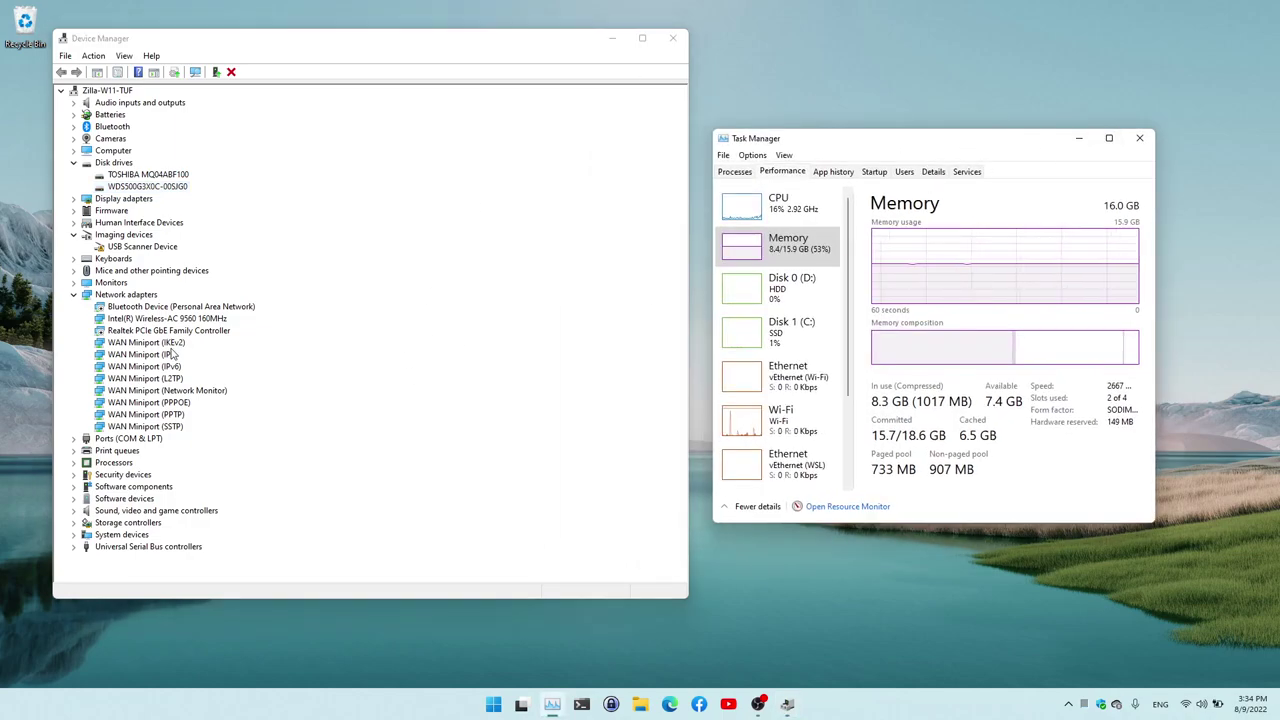
pyautogui.click(187, 320)
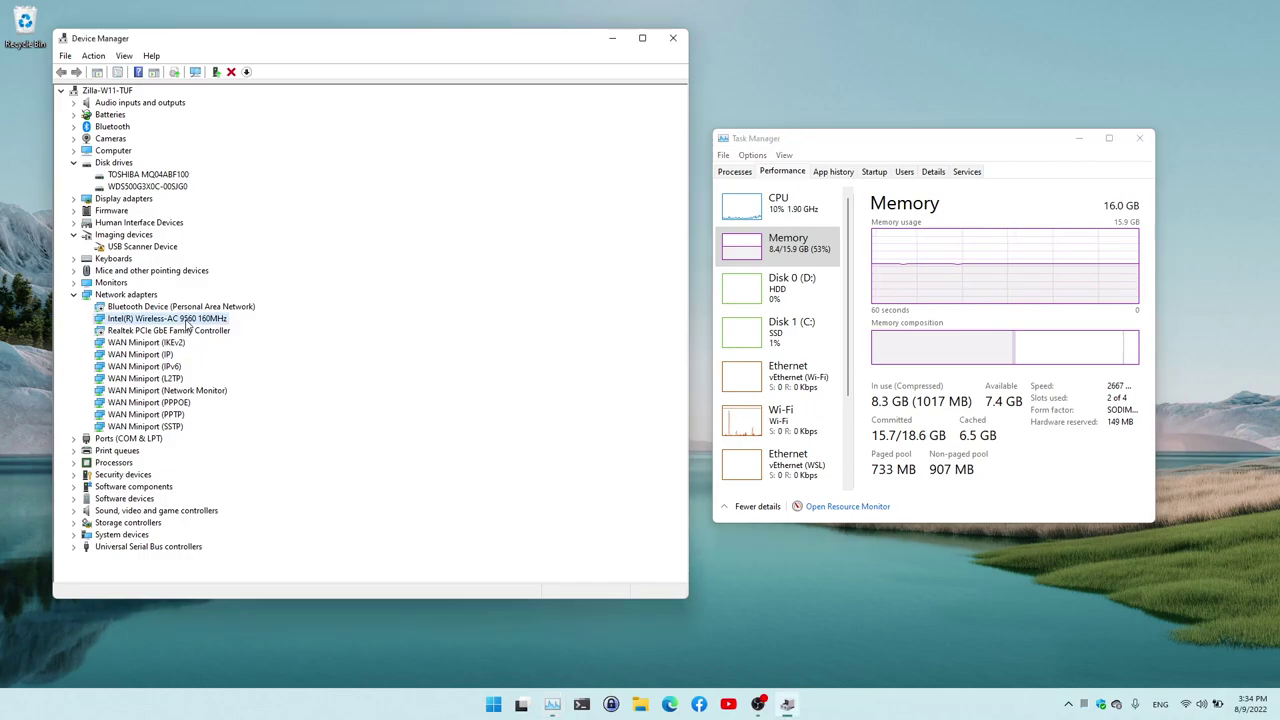
pyautogui.rightClick(140, 322)
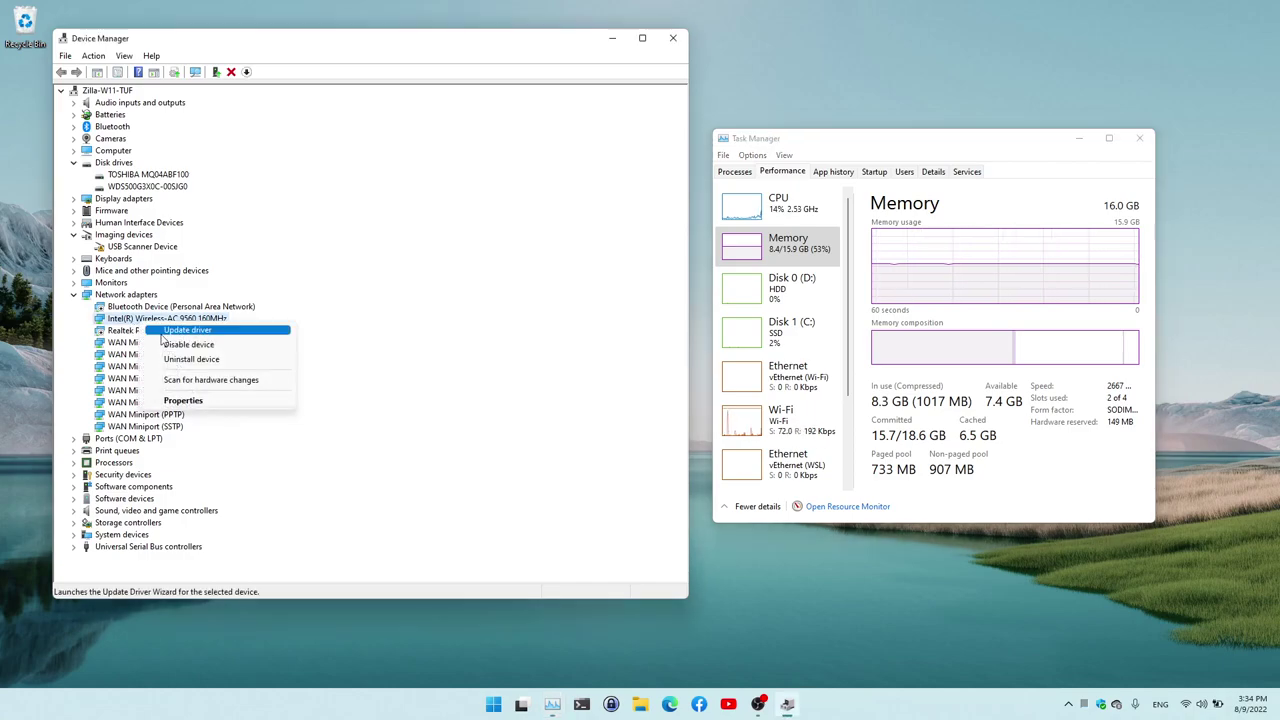
pyautogui.click(205, 399)
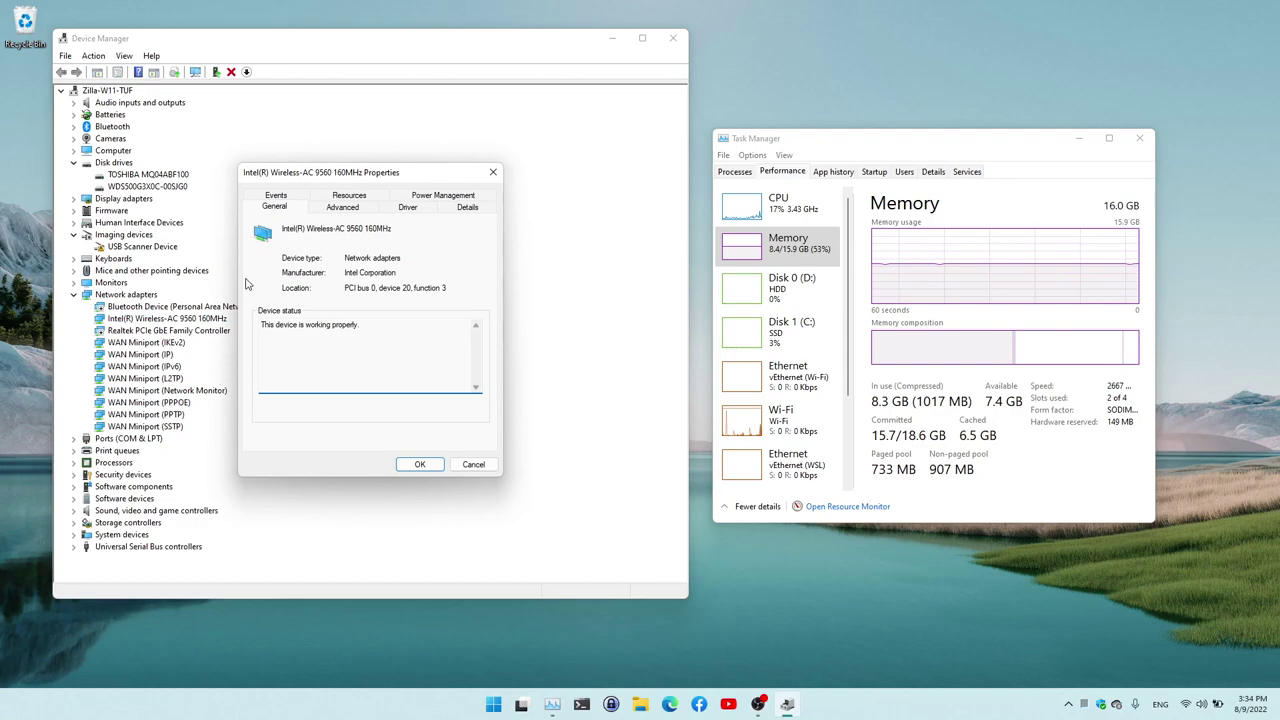
pyautogui.click(333, 210)
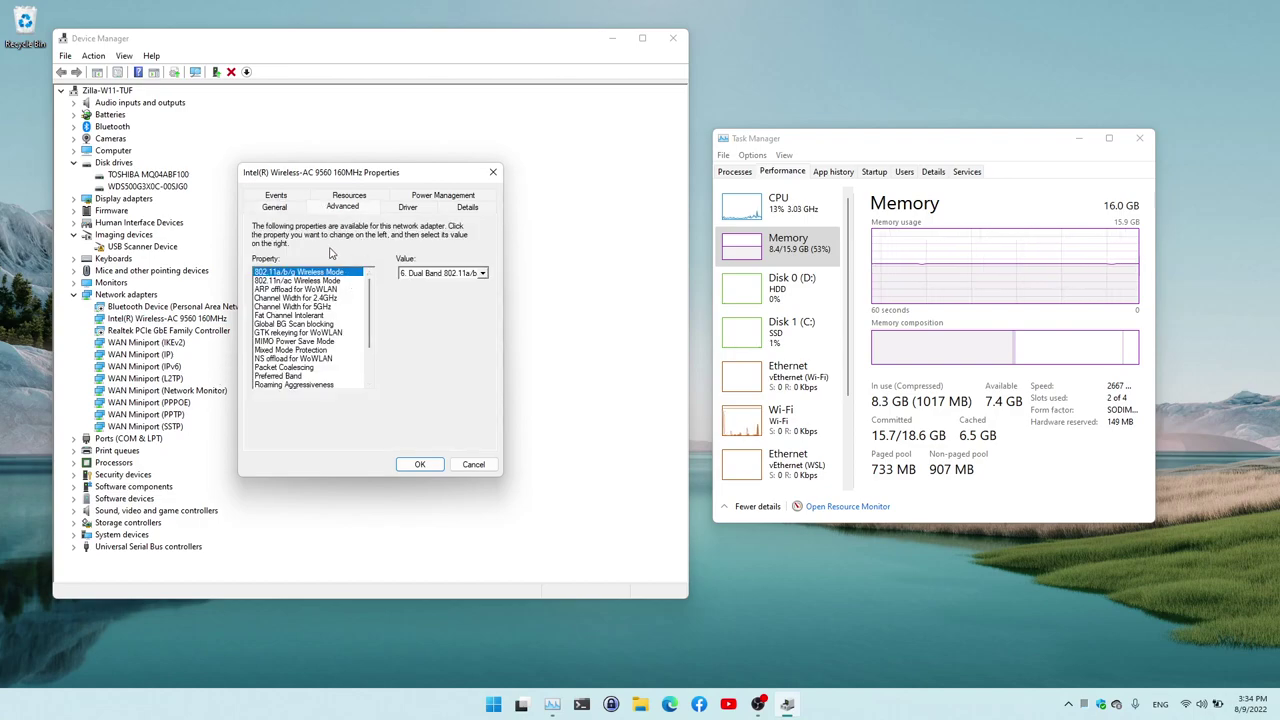
# Step: Examine the wireless adapter's MIMO Power Save Mode and the selectable Transmit Power values
pyautogui.click(328, 342)
pyautogui.moveTo(372, 316); pyautogui.dragTo(378, 372)
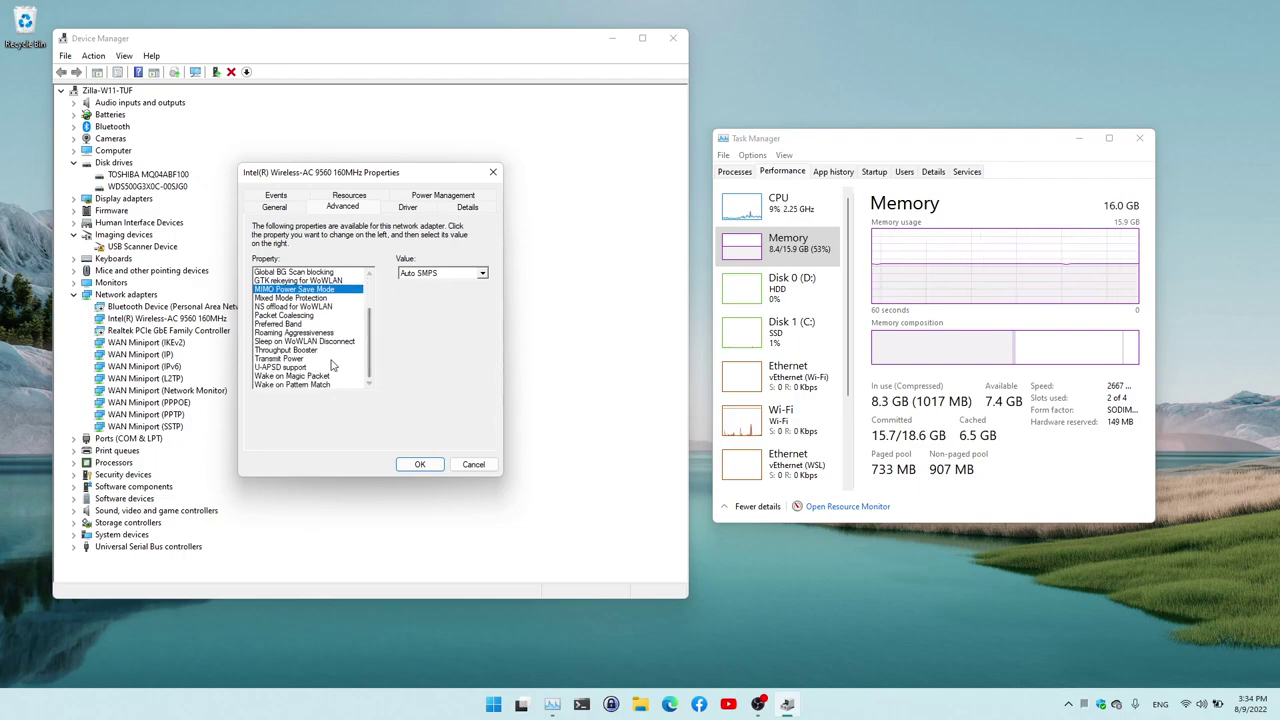
pyautogui.click(310, 359)
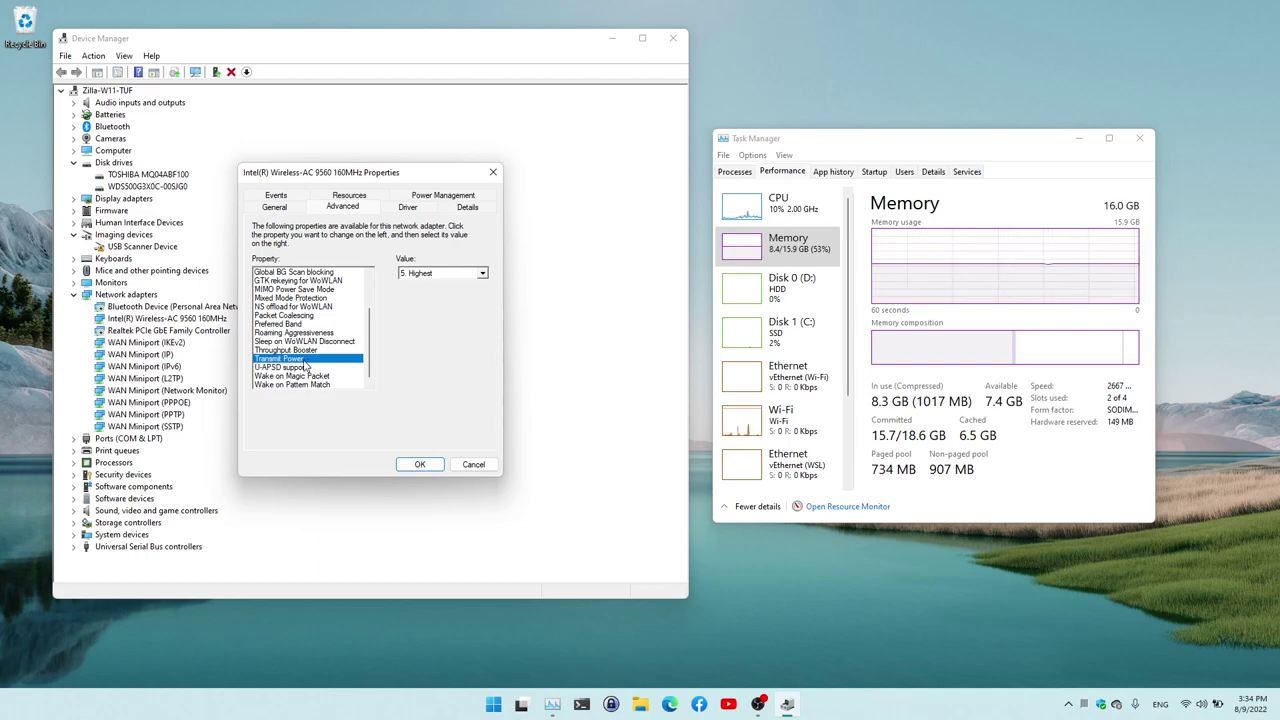
pyautogui.click(482, 273)
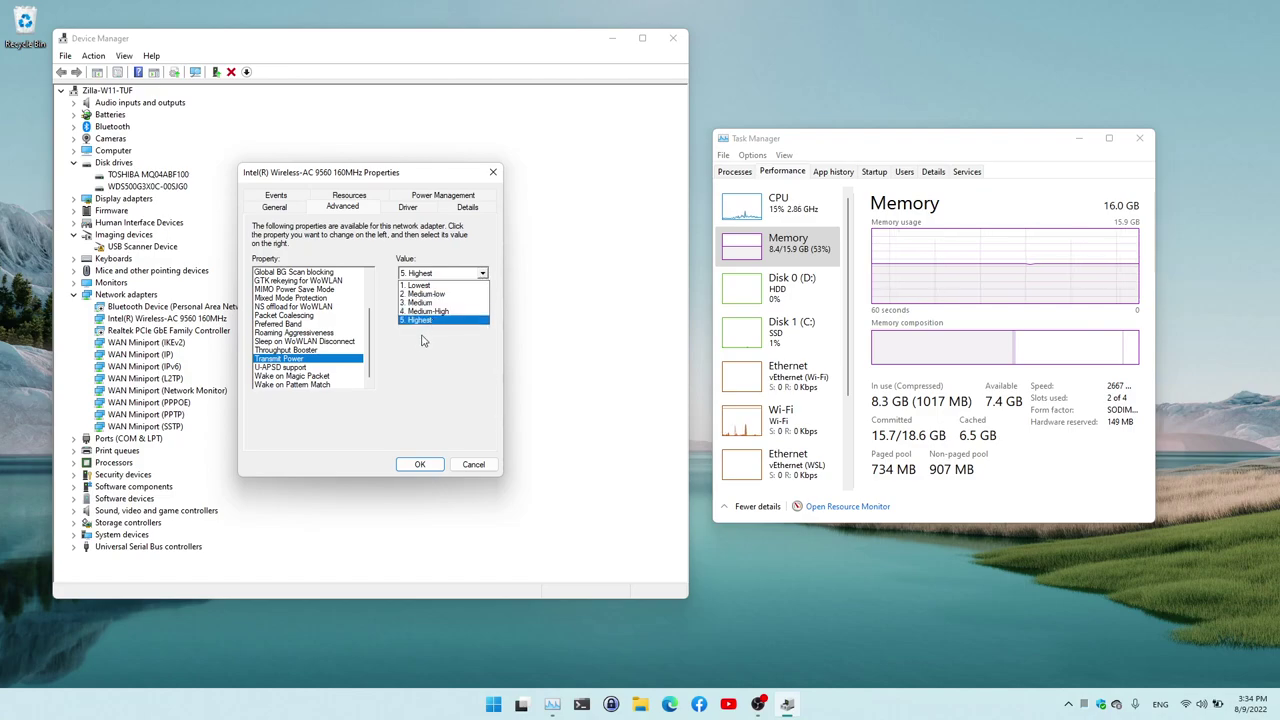
pyautogui.click(418, 344)
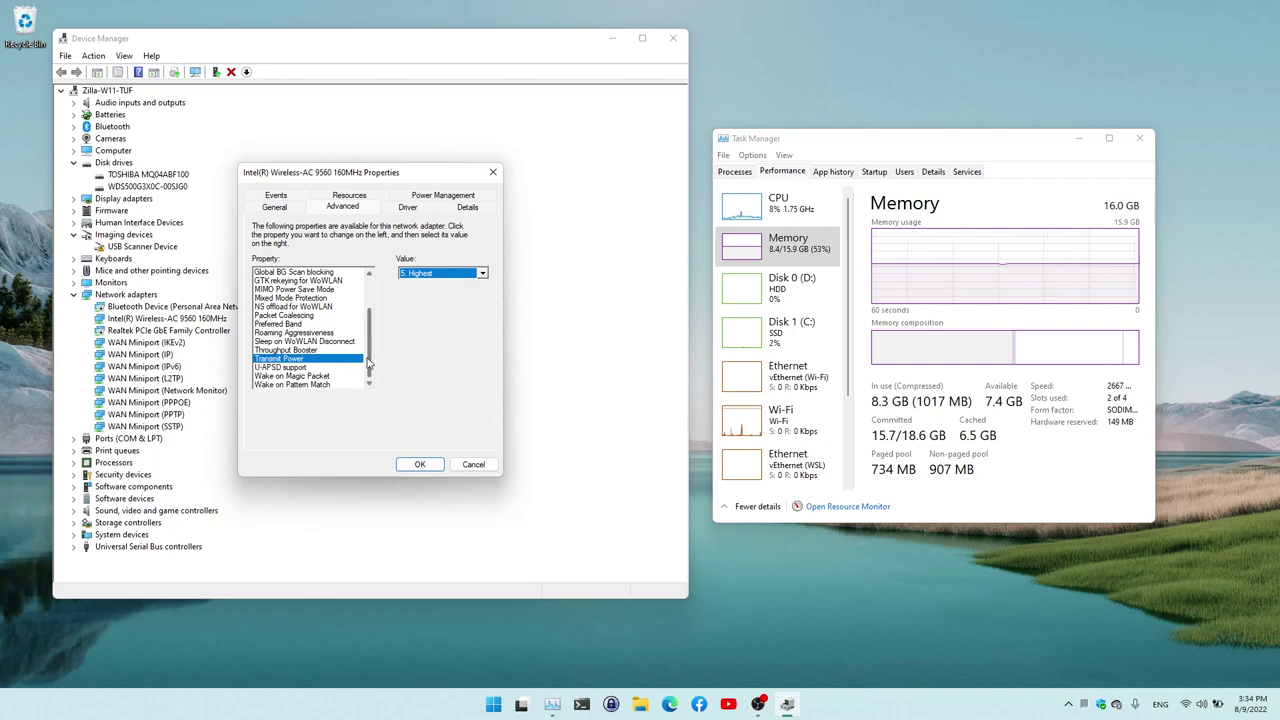
# Step: Examine the adapter's Wake on Magic Packet setting, Preferred Band options and Throughput Booster setting
pyautogui.click(322, 376)
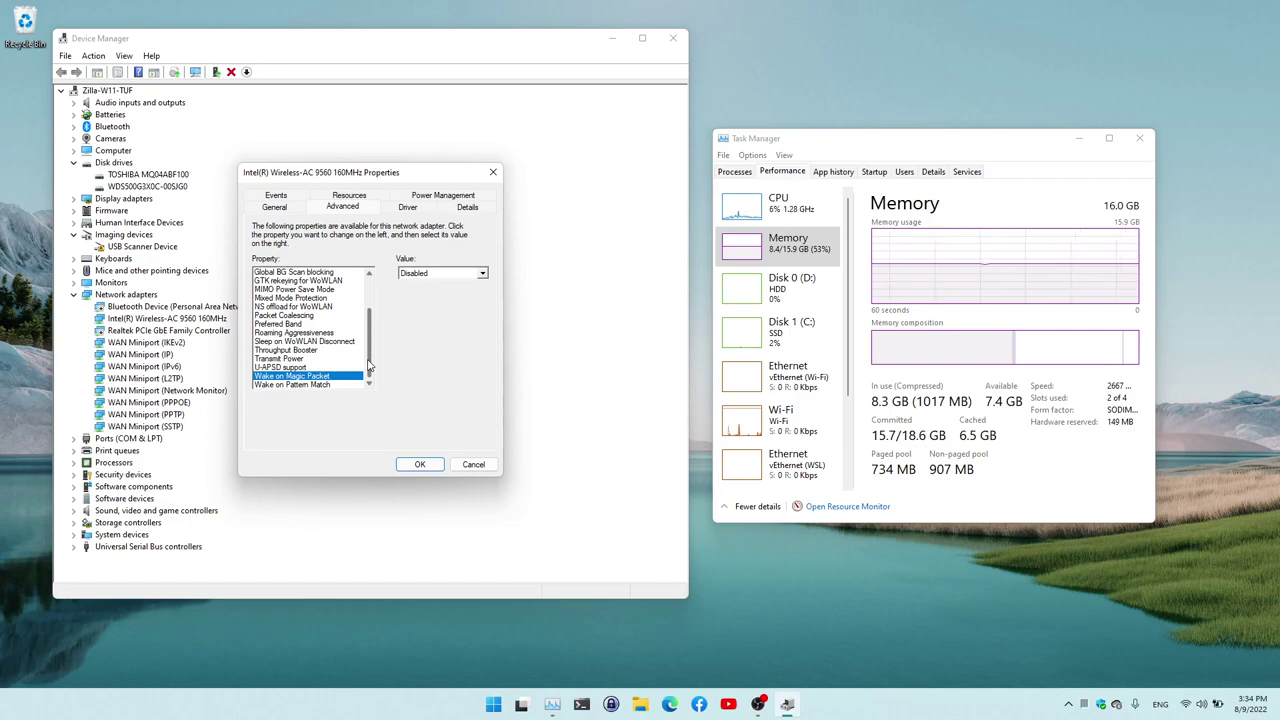
pyautogui.click(304, 324)
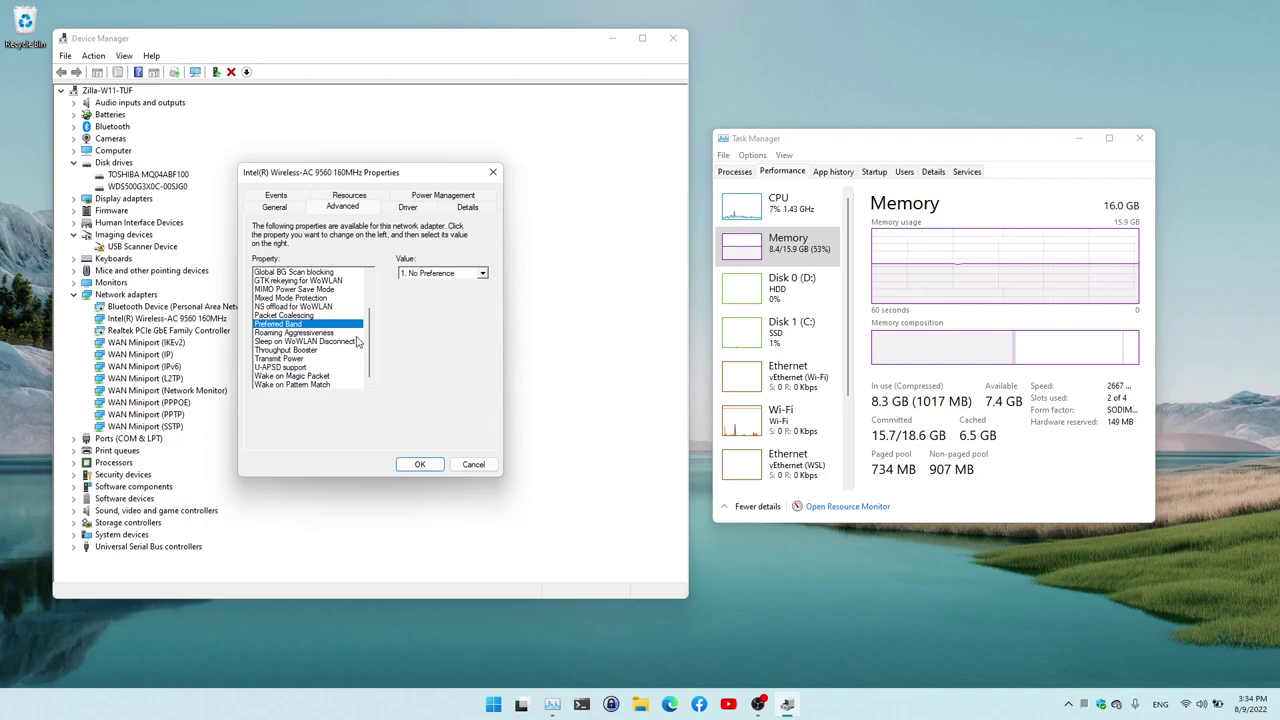
pyautogui.click(482, 274)
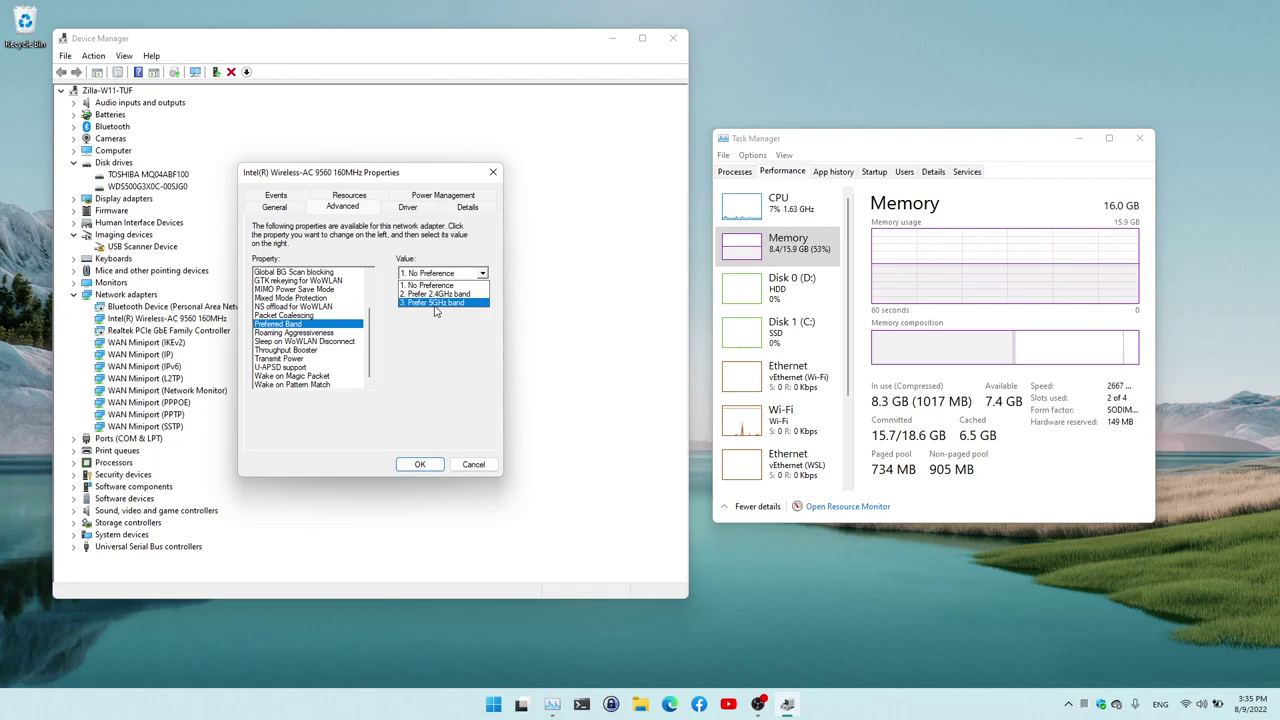
pyautogui.click(290, 351)
pyautogui.click(290, 351)
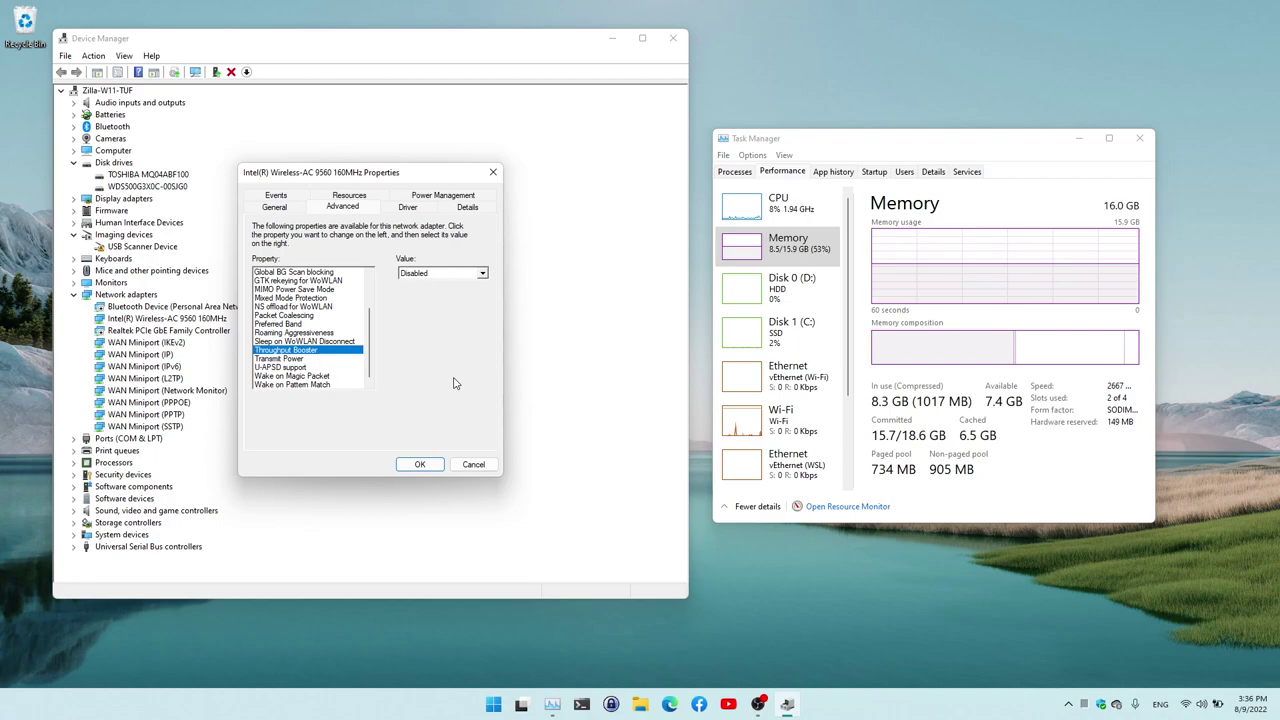
# Step: Set the wireless adapter's Preferred Band to "3. Prefer 5GHz band"
pyautogui.click(315, 322)
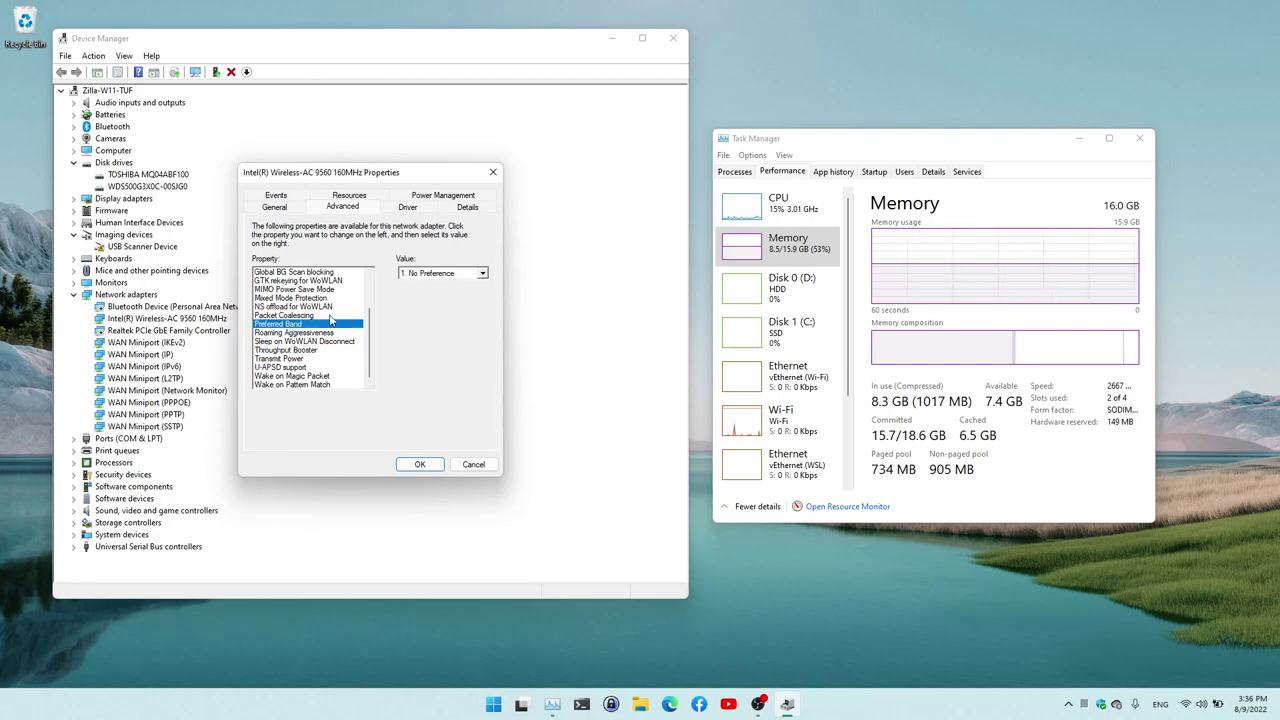
pyautogui.click(484, 273)
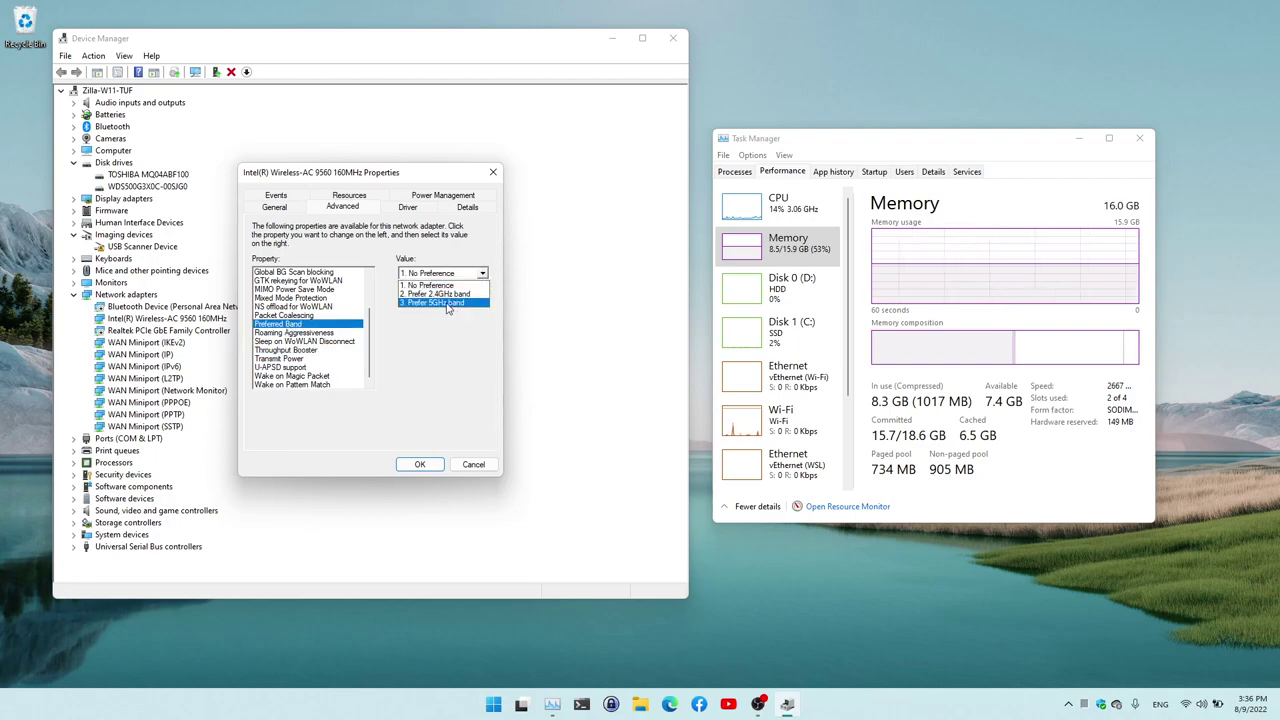
pyautogui.click(447, 304)
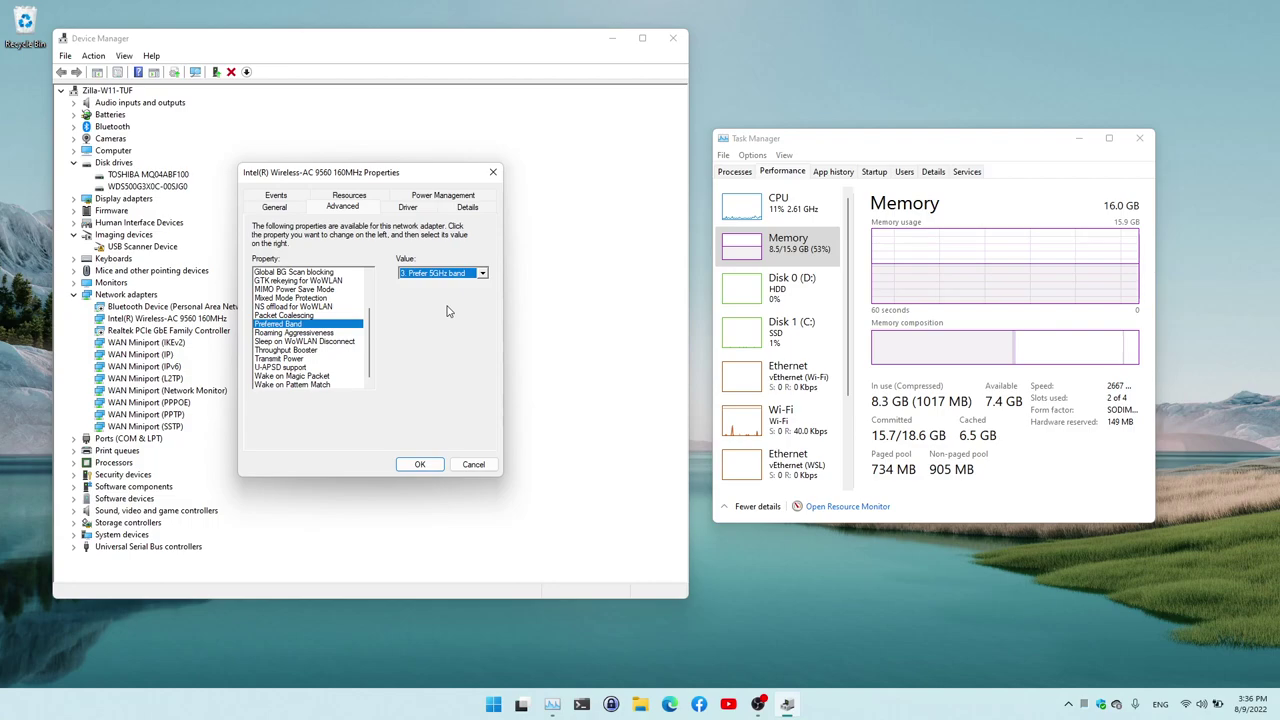
# Step: Recheck the adapter's Preferred Band value and select the Throughput Booster property
pyautogui.click(311, 351)
pyautogui.click(291, 327)
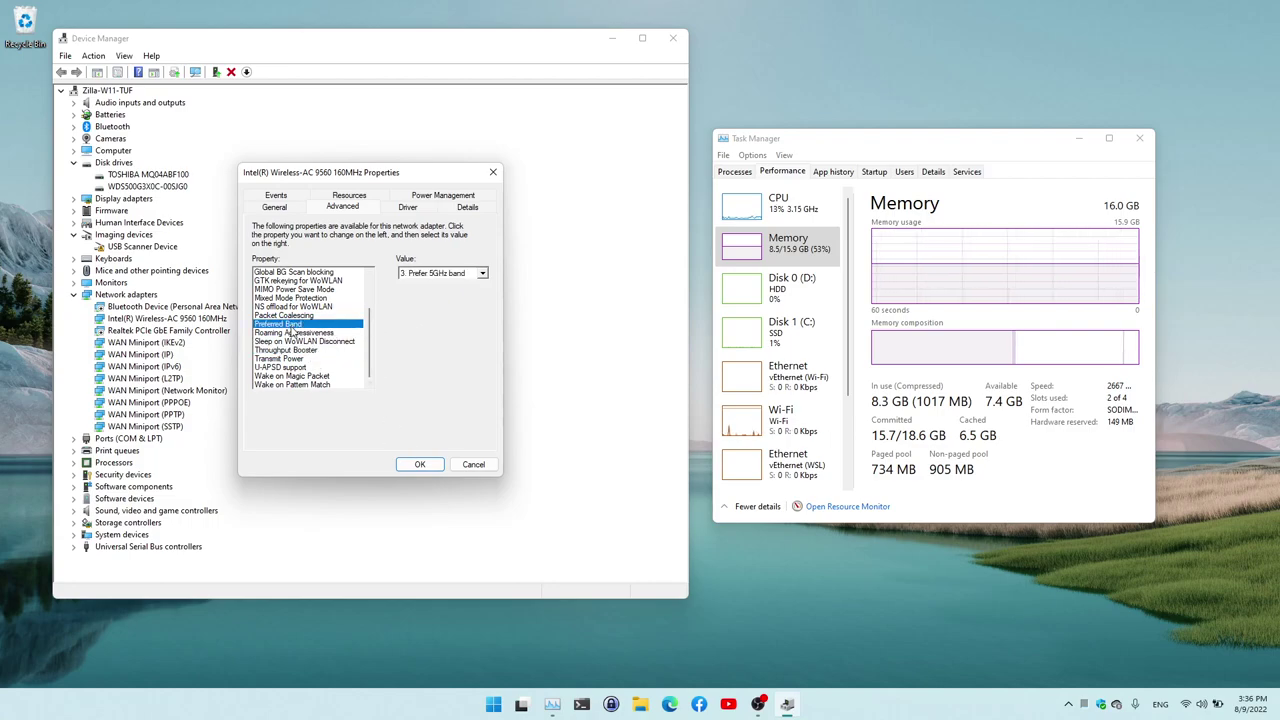
pyautogui.click(312, 351)
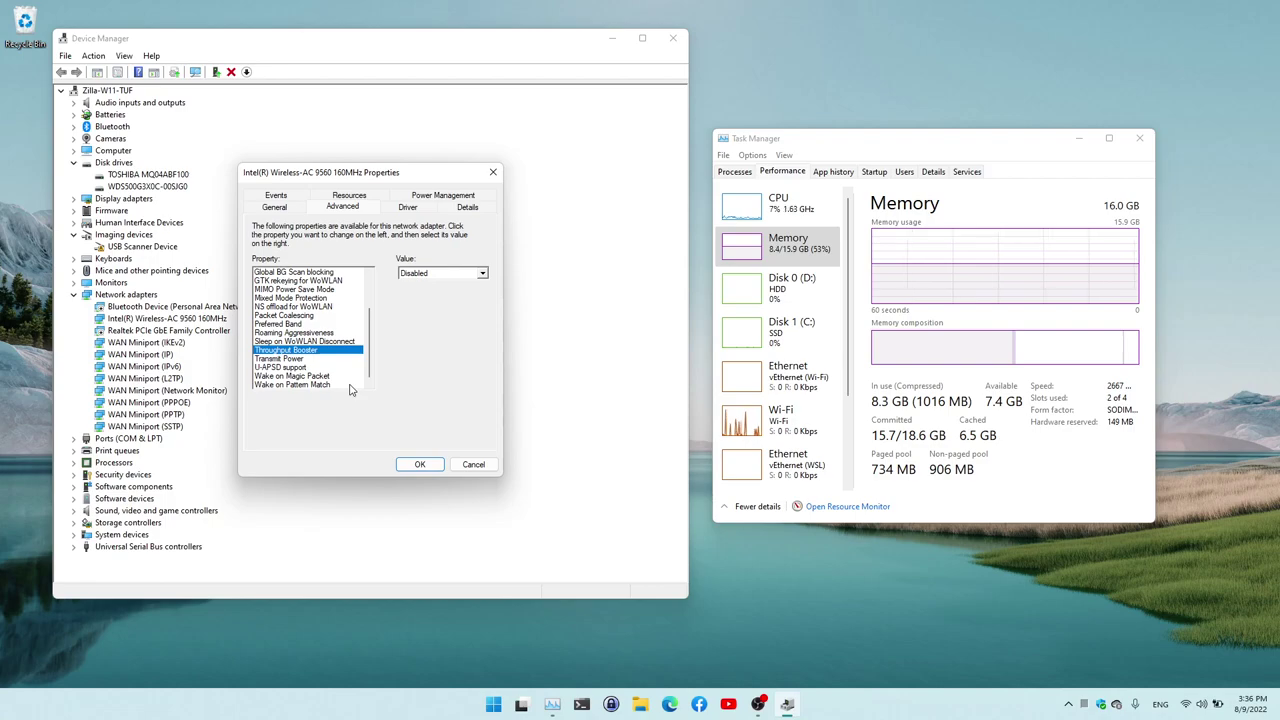
# Step: Recheck the wireless adapter's Preferred Band value and set its Throughput Booster property to Enabled
pyautogui.click(316, 325)
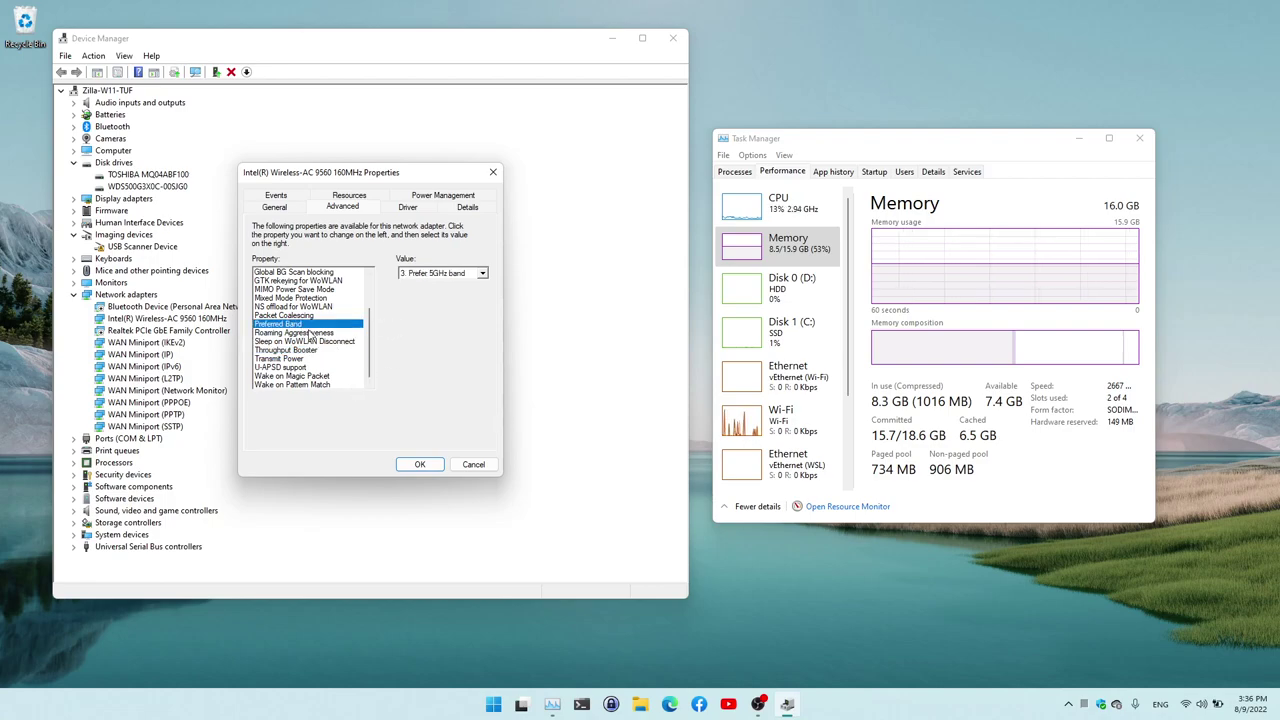
pyautogui.click(321, 360)
pyautogui.click(316, 351)
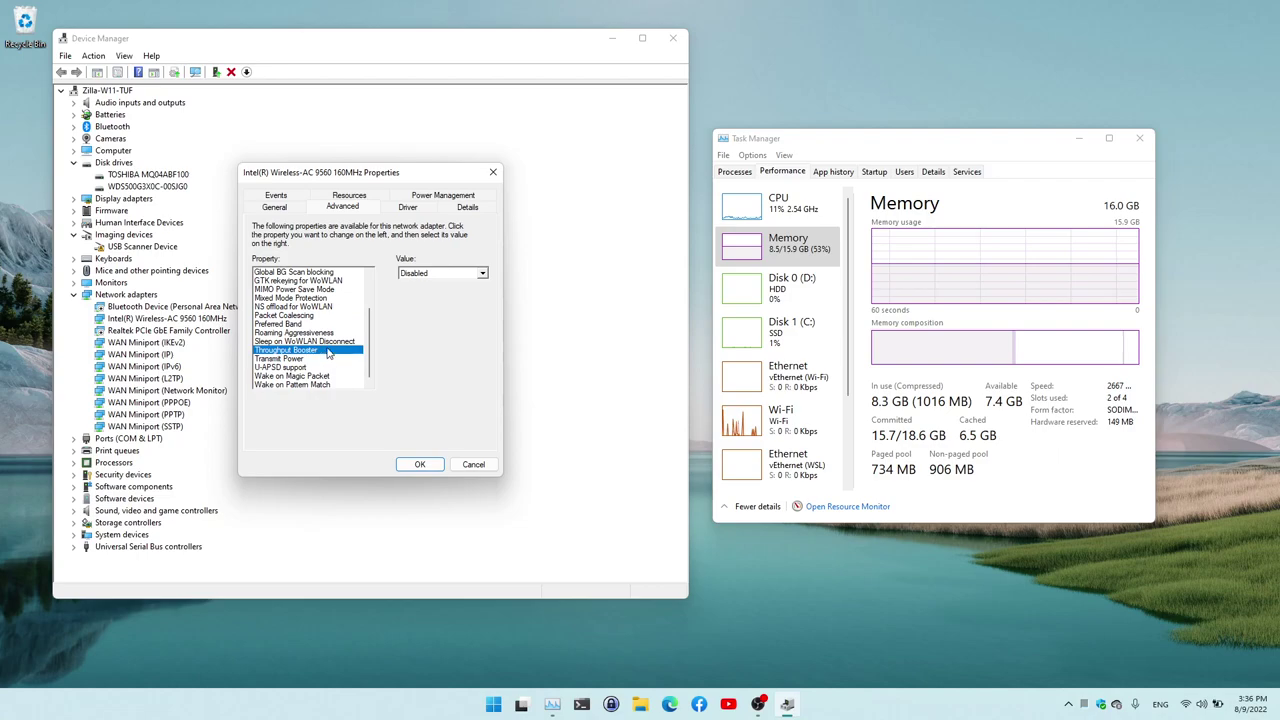
pyautogui.click(470, 276)
pyautogui.click(443, 294)
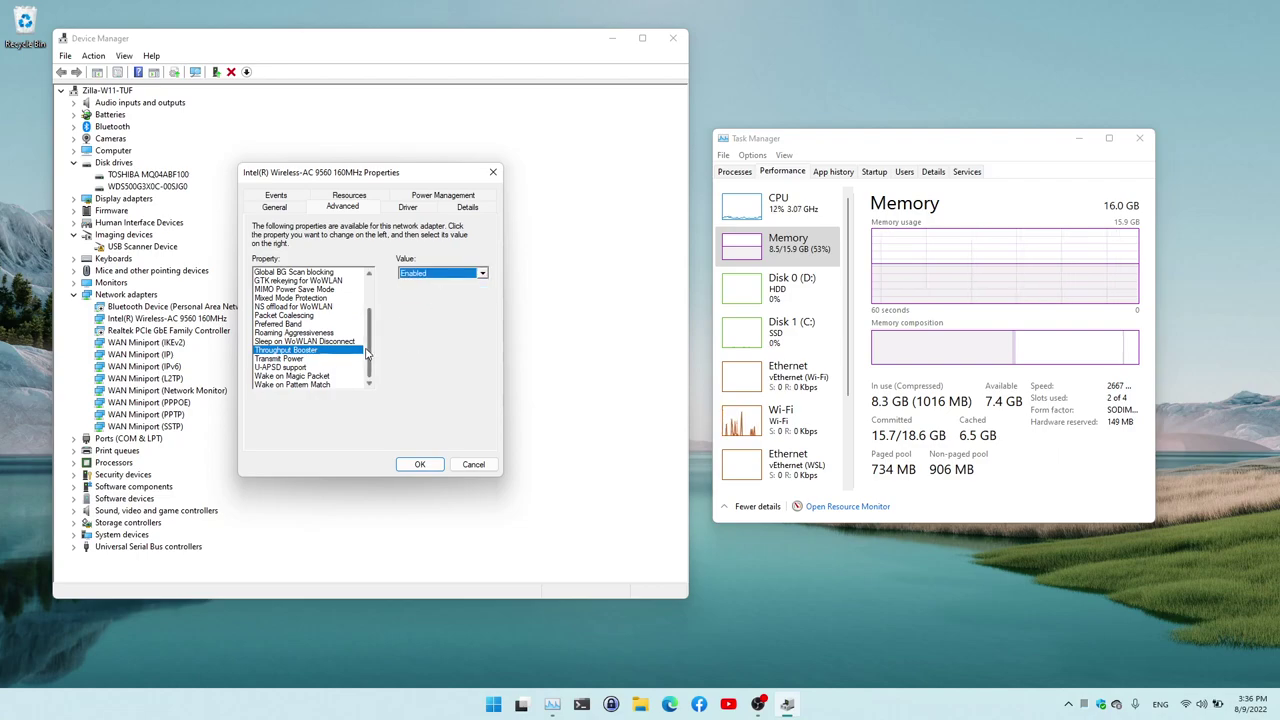
# Step: Examine the selectable values for the adapter's 802.11a/b/g Wireless Mode and 802.11n/ac Wireless Mode properties
pyautogui.scroll(2, 370, 335)
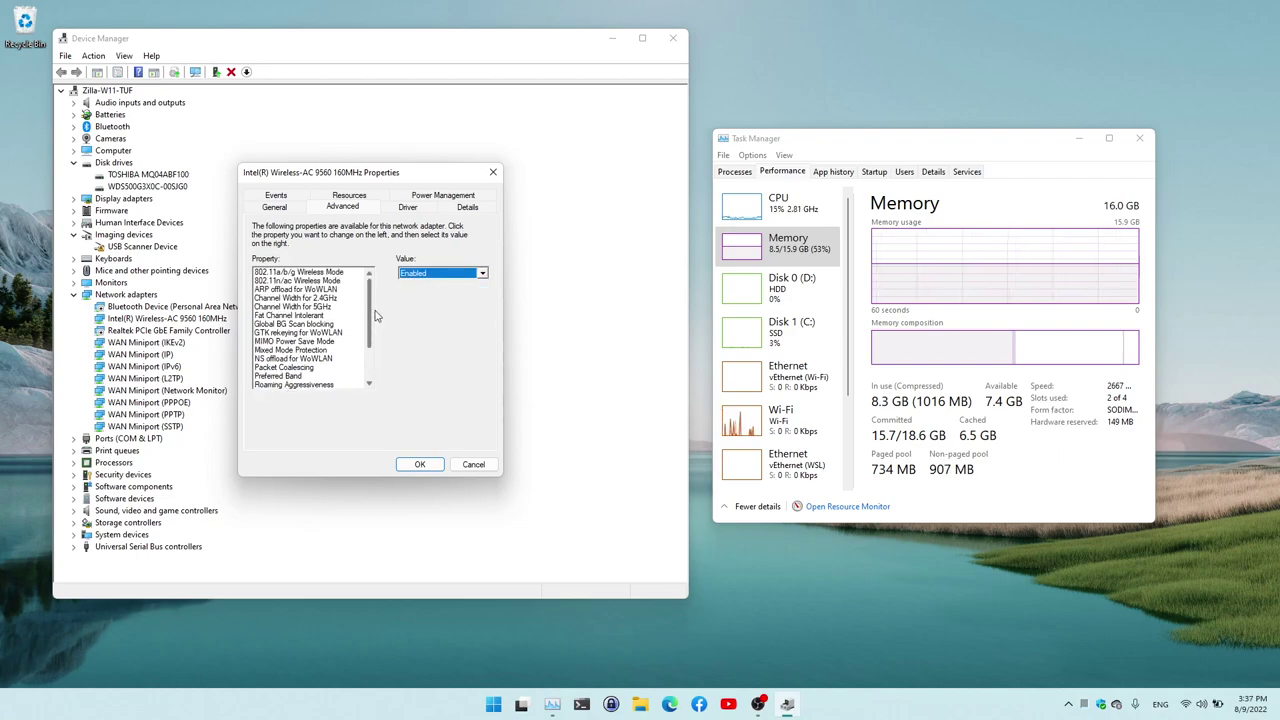
pyautogui.click(328, 273)
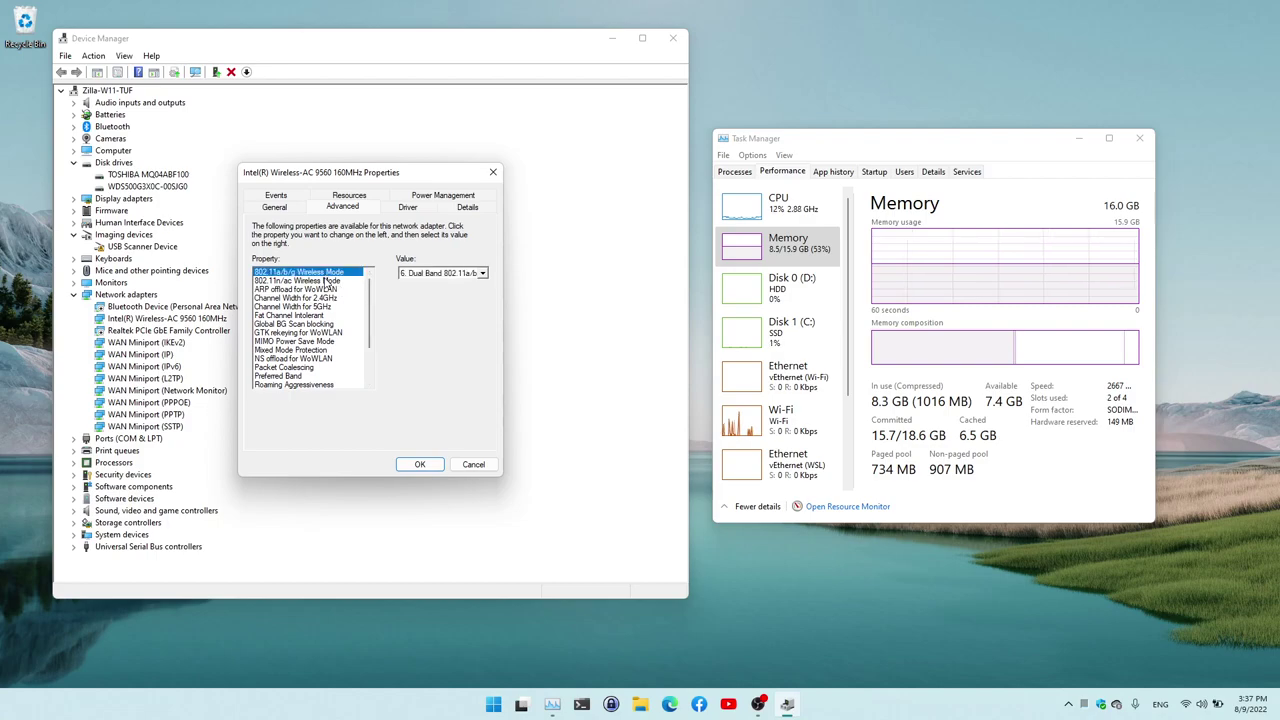
pyautogui.click(466, 274)
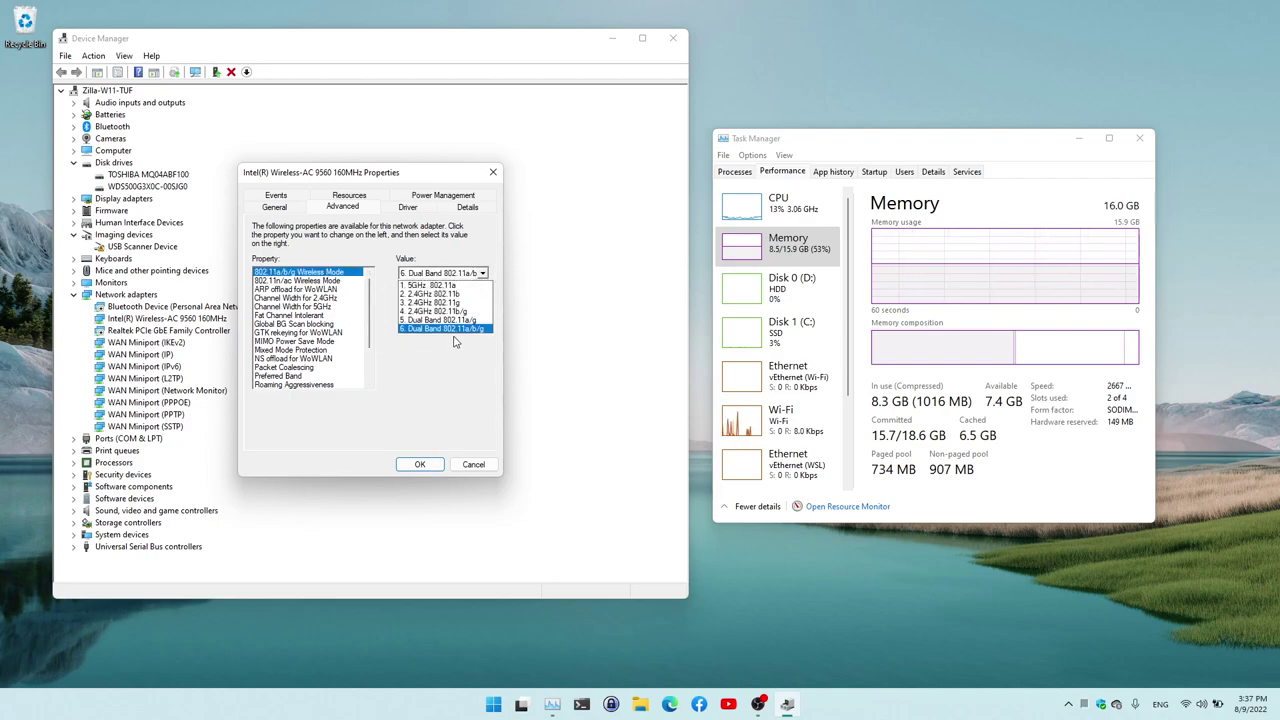
pyautogui.click(297, 283)
pyautogui.click(297, 283)
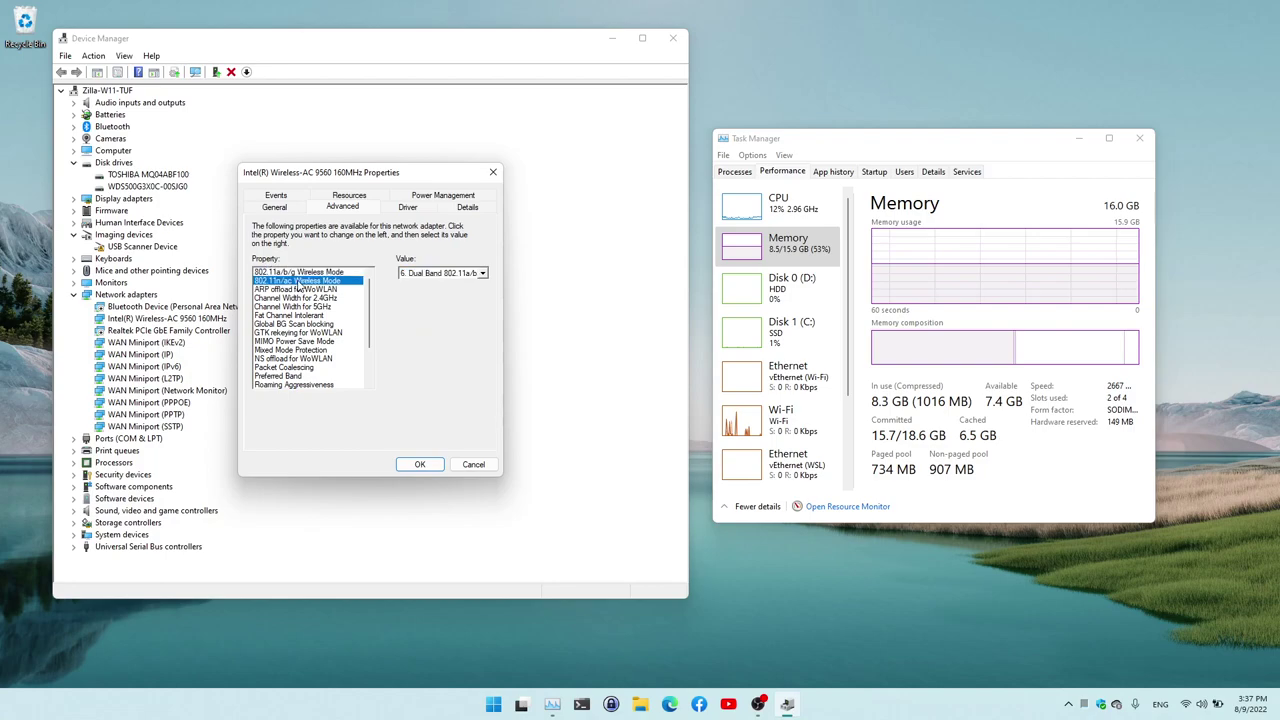
pyautogui.click(481, 273)
pyautogui.click(480, 245)
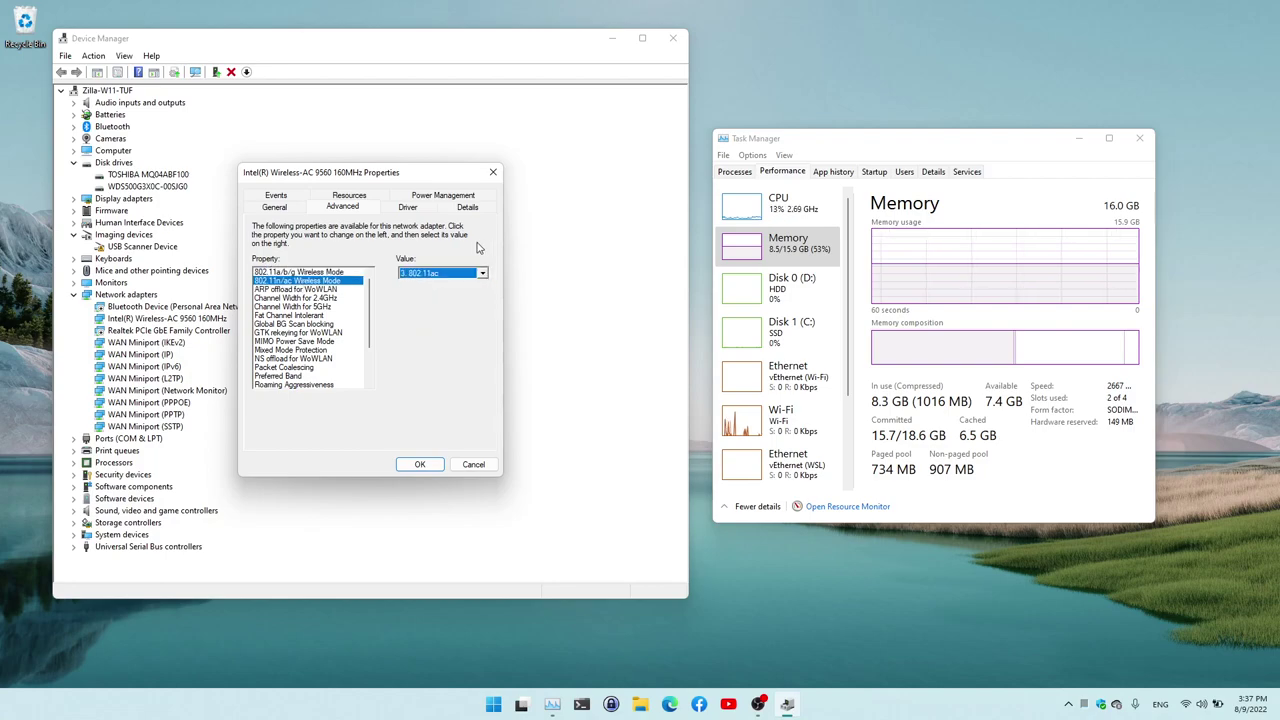
# Step: Examine the adapter's Channel Width settings for 2.4GHz and 5GHz
pyautogui.click(308, 306)
pyautogui.click(310, 298)
pyautogui.click(314, 306)
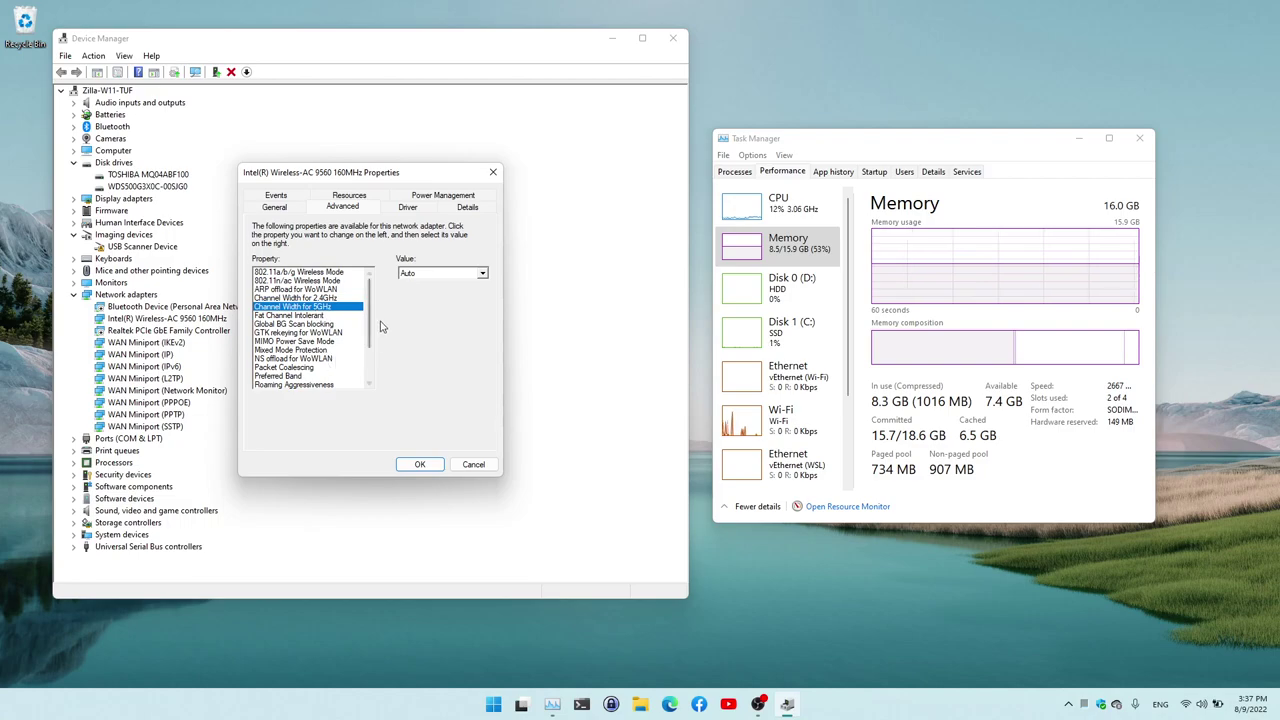
# Step: Apply the wireless adapter's changes and display the reconnected Wi-Fi link's performance details in Task Manager
pyautogui.click(420, 465)
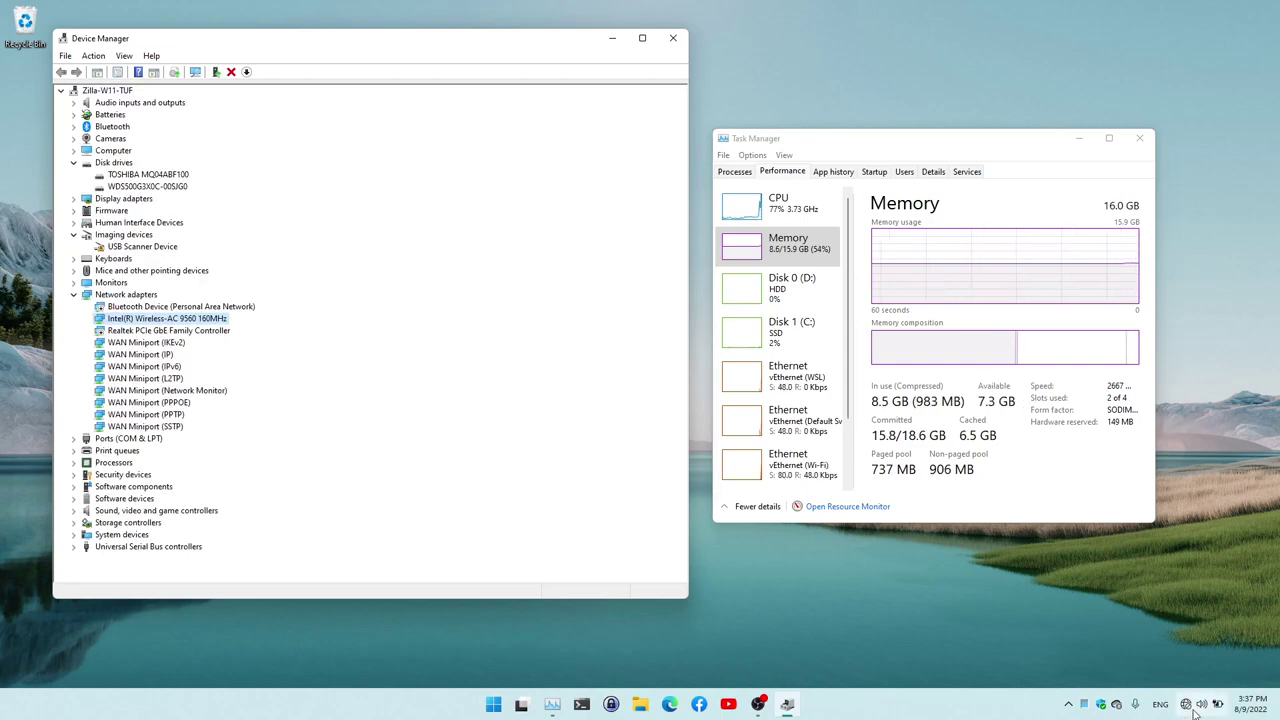
pyautogui.moveTo(1186, 711)
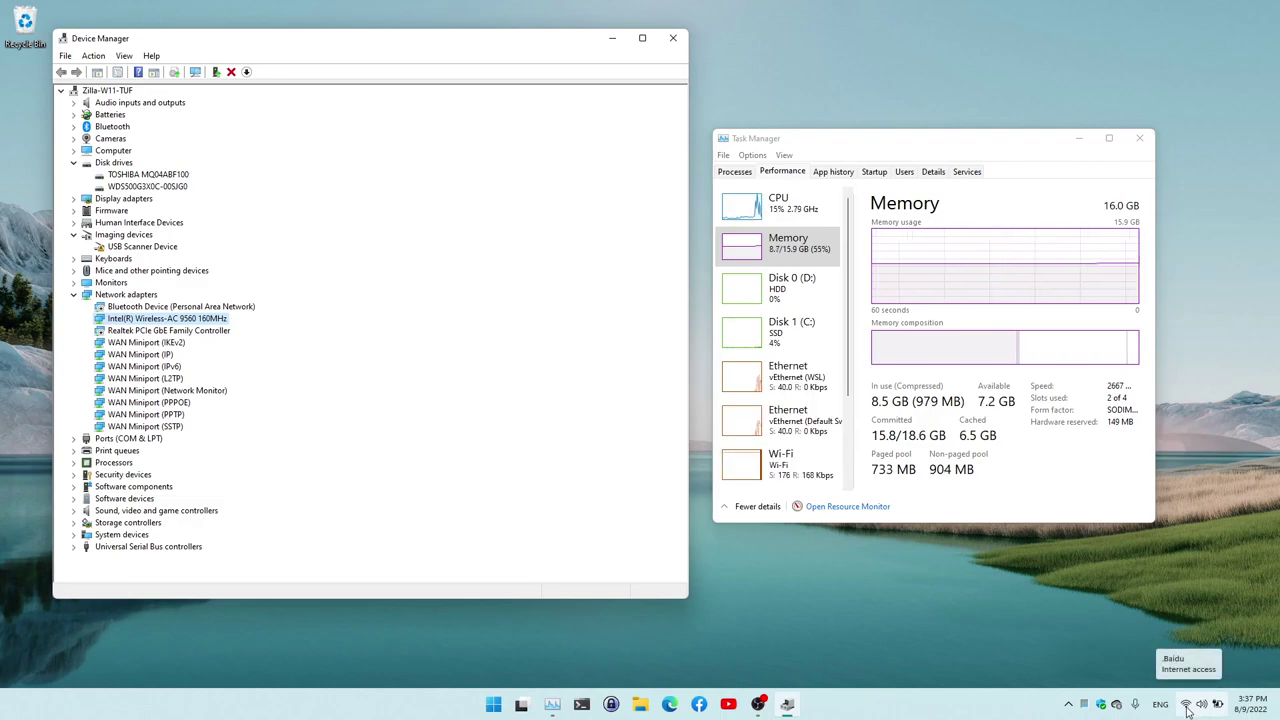
pyautogui.click(806, 466)
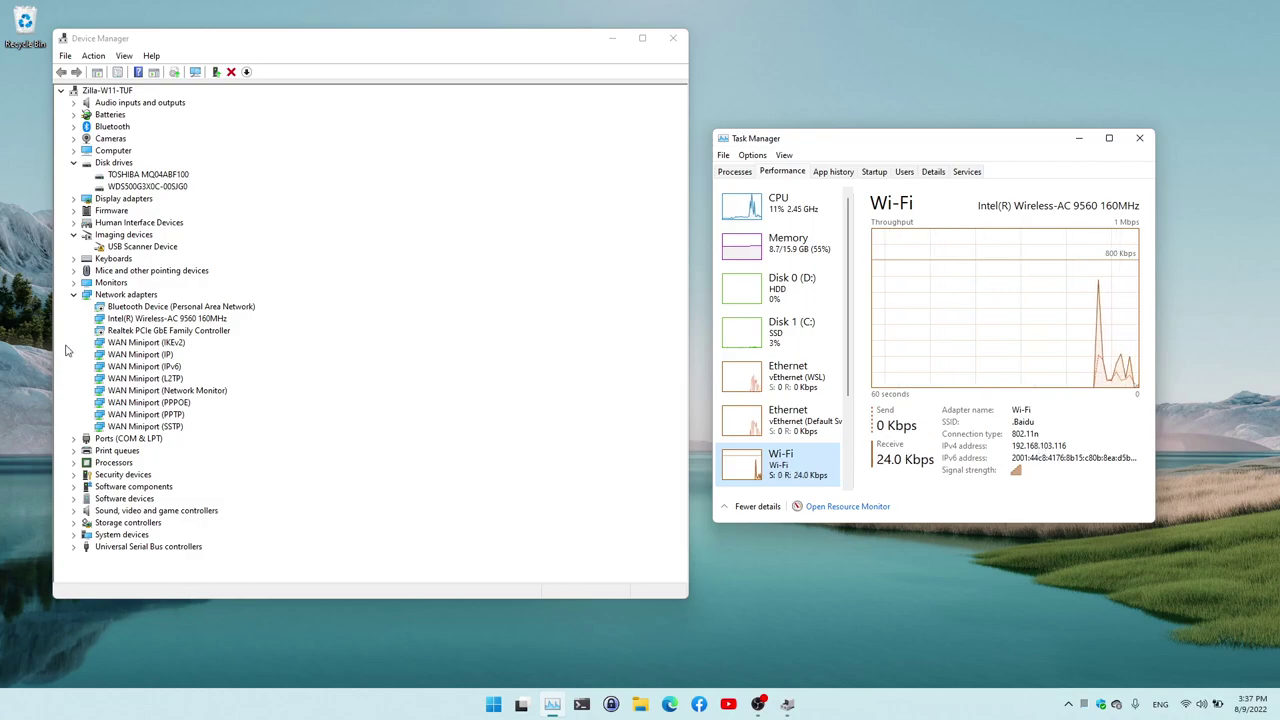
# Step: Verify the Preferred Band value in the Intel Wireless-AC 9560 adapter's advanced properties and return Task Manager to the Memory graph
pyautogui.rightClick(152, 322)
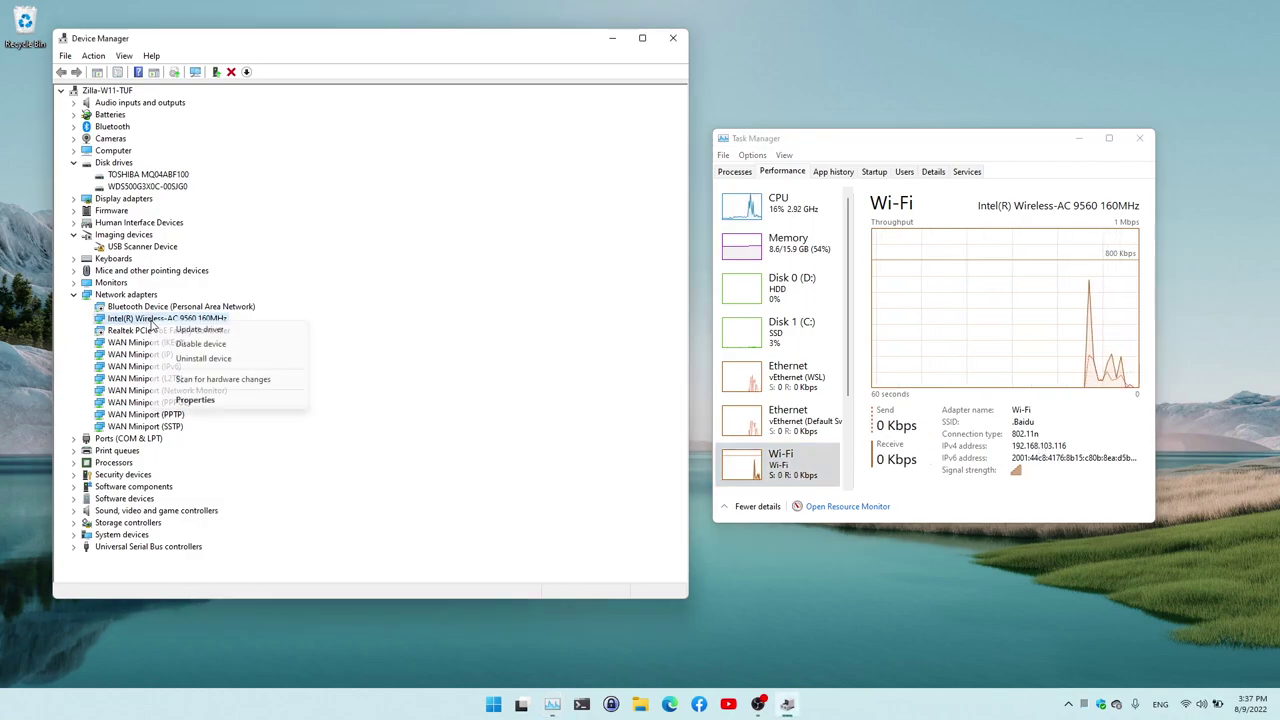
pyautogui.click(201, 398)
pyautogui.click(350, 209)
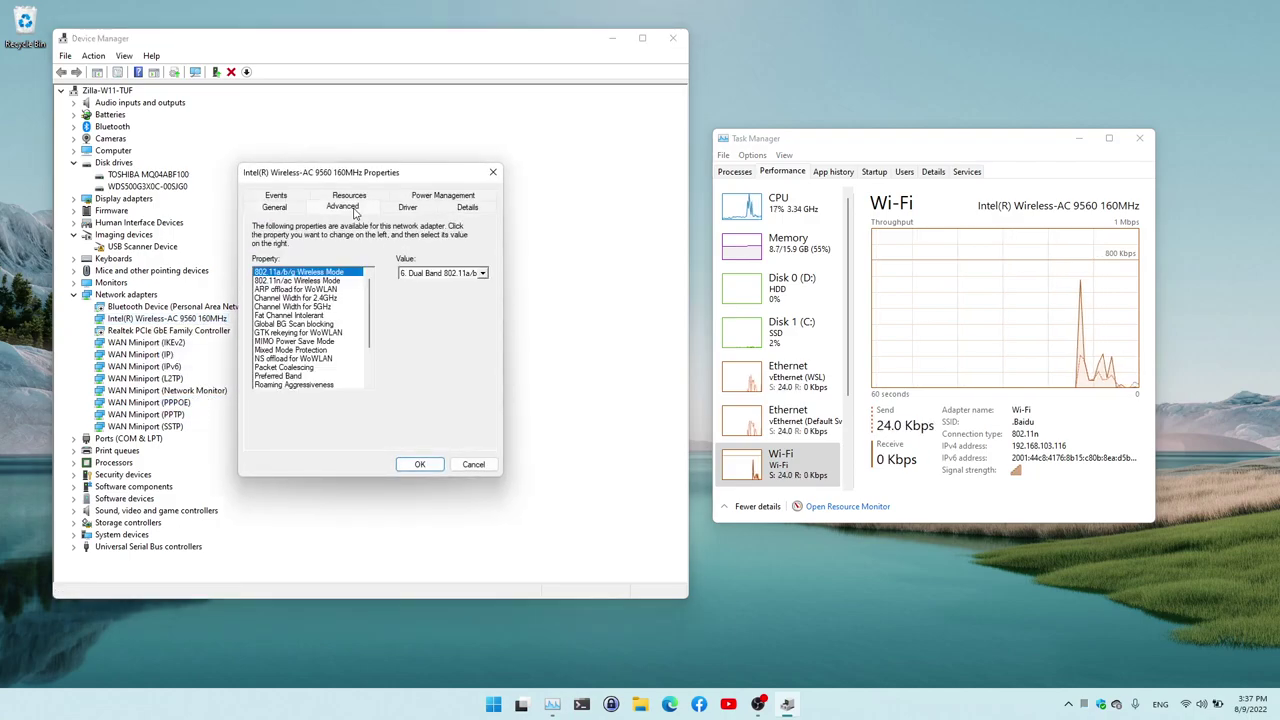
pyautogui.scroll(-2, 373, 308)
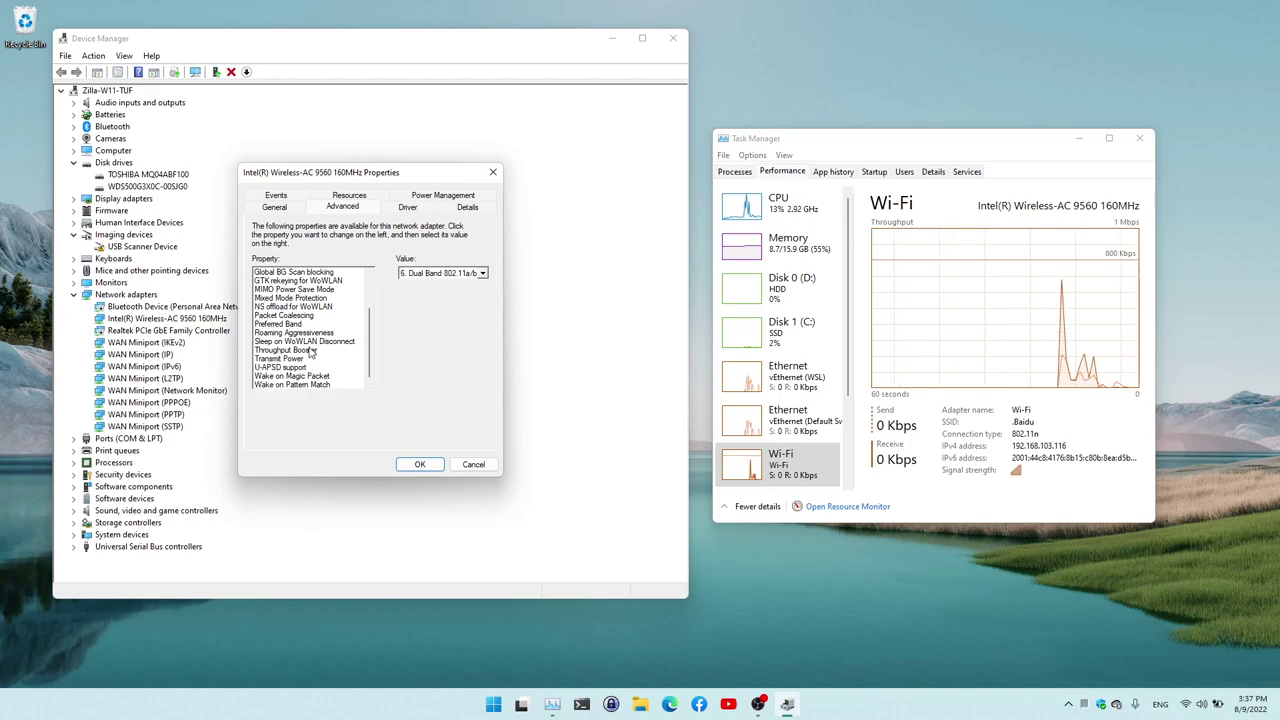
pyautogui.click(280, 324)
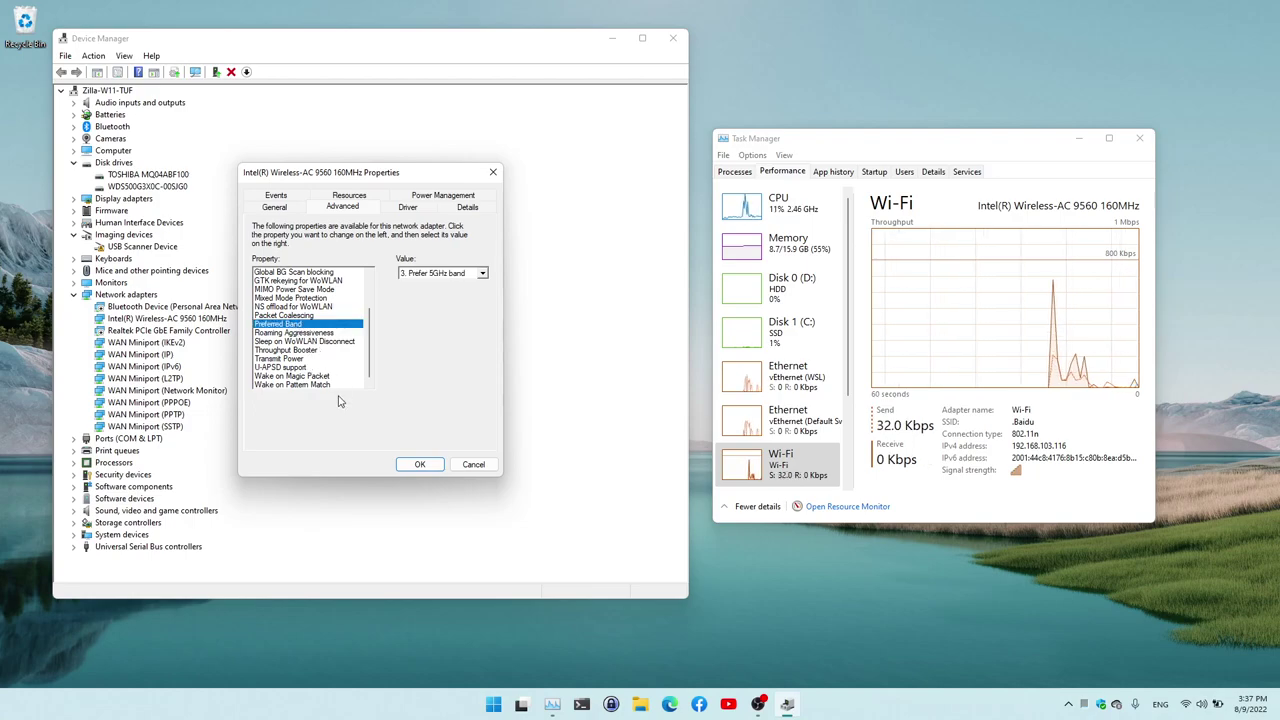
pyautogui.click(470, 466)
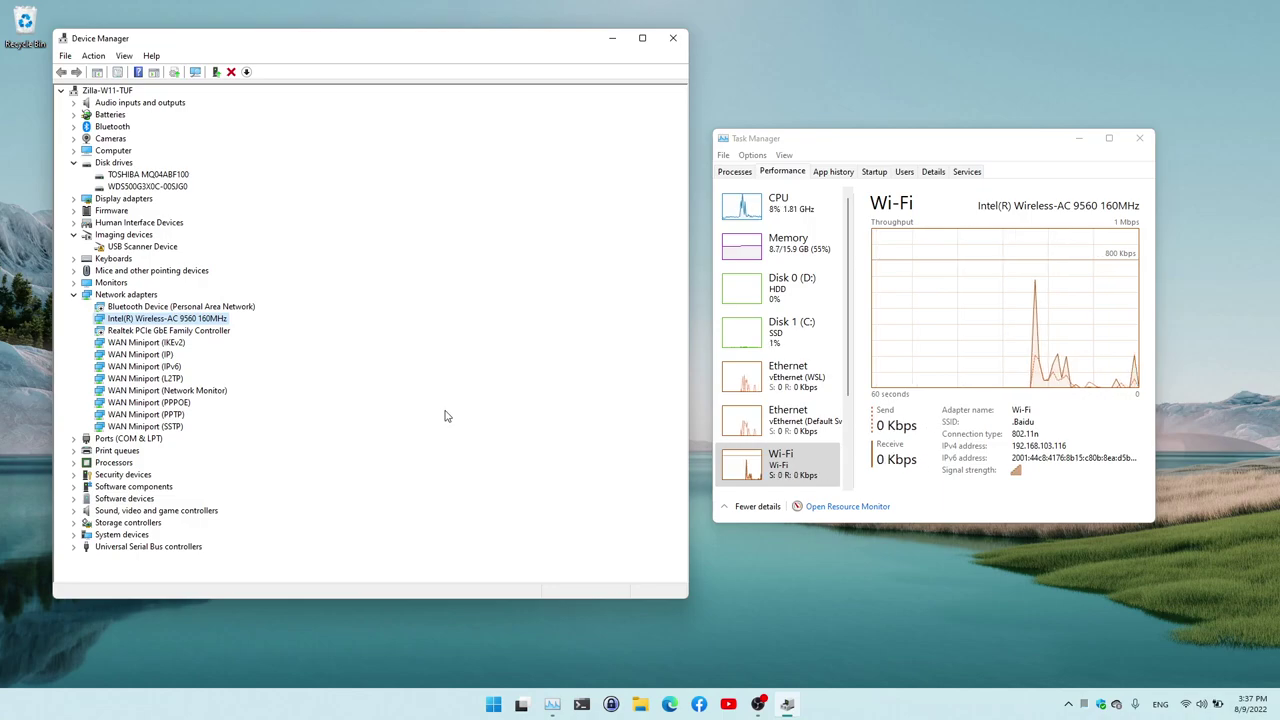
pyautogui.click(788, 243)
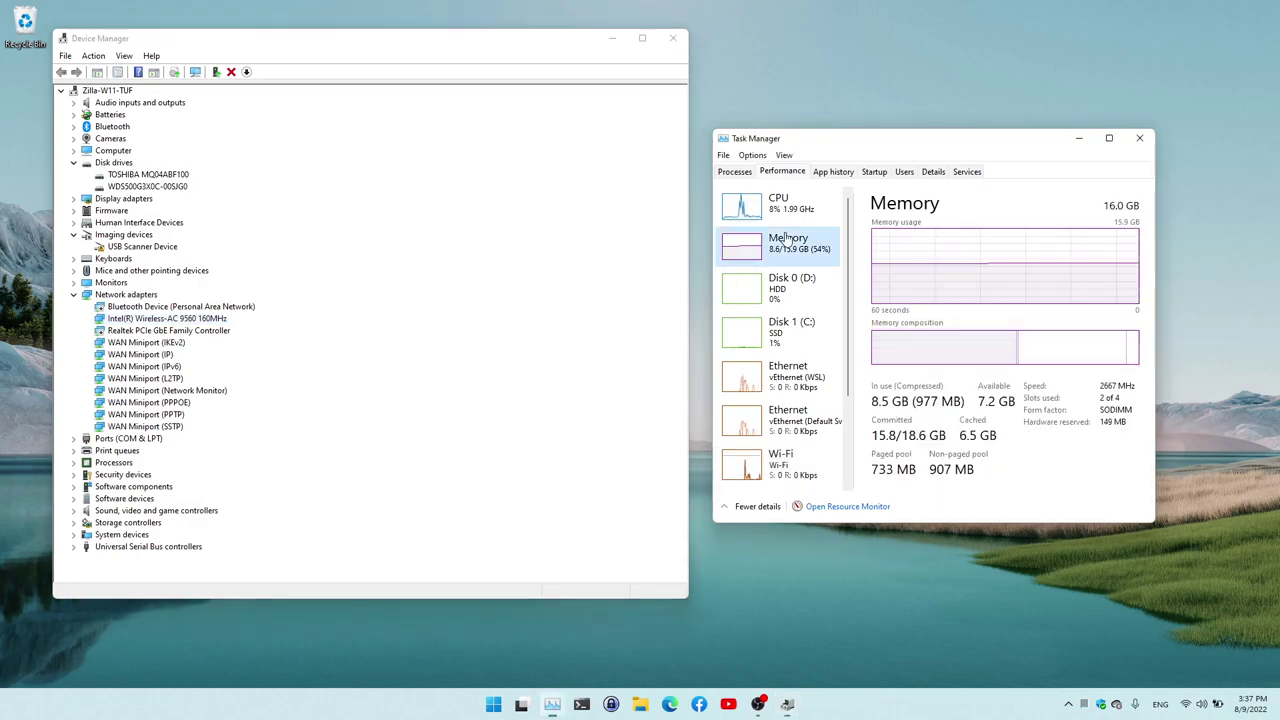